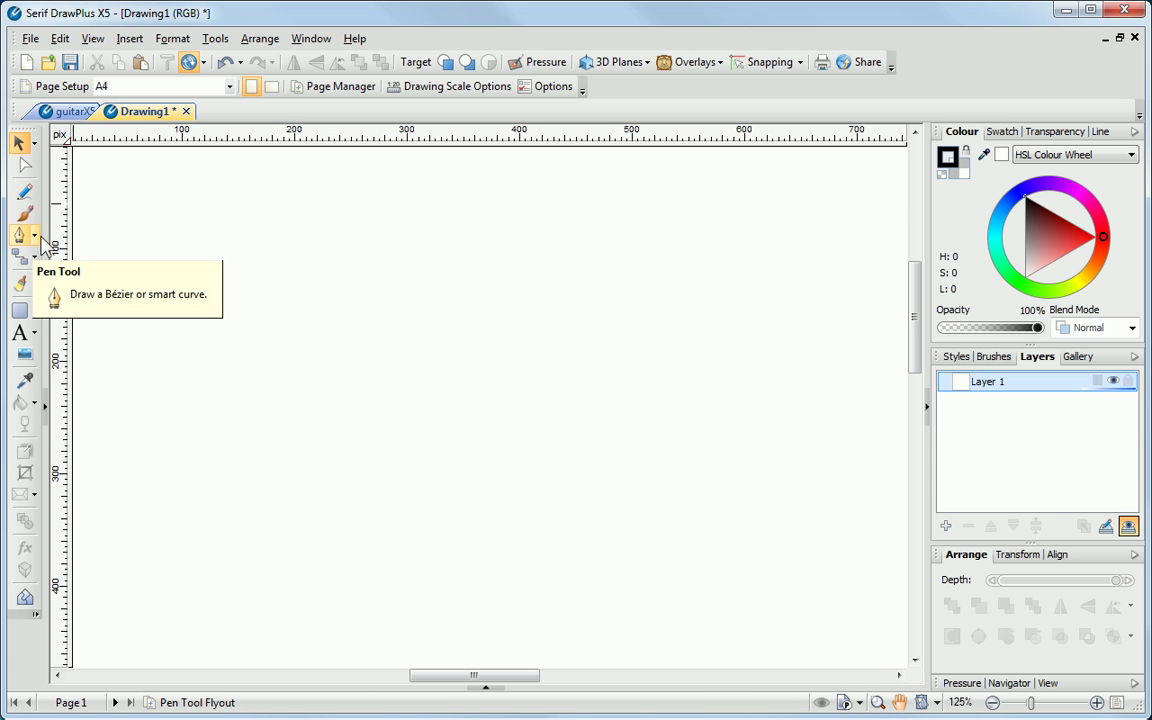
- Draw a thin wavy pencil line, then a thick textured brush stroke below it
left_click(25, 191)
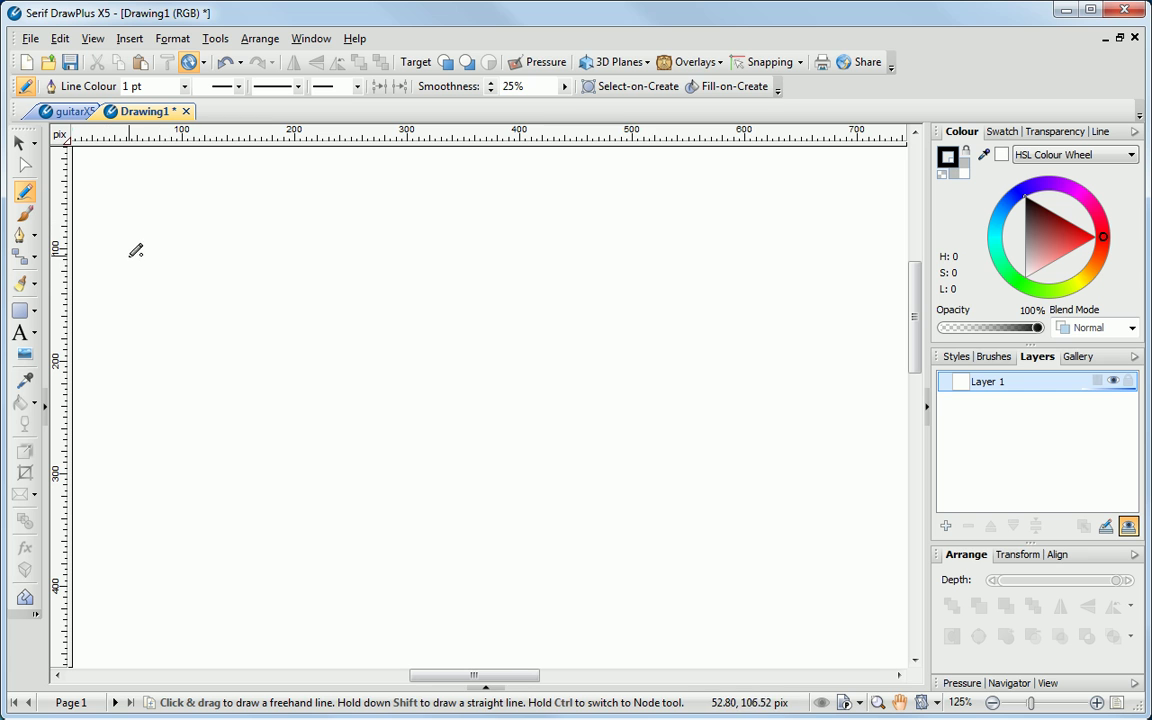
mouse_move(129, 255)
left_mouse_down()
mouse_move(344, 233)
mouse_move(601, 187)
left_mouse_up()
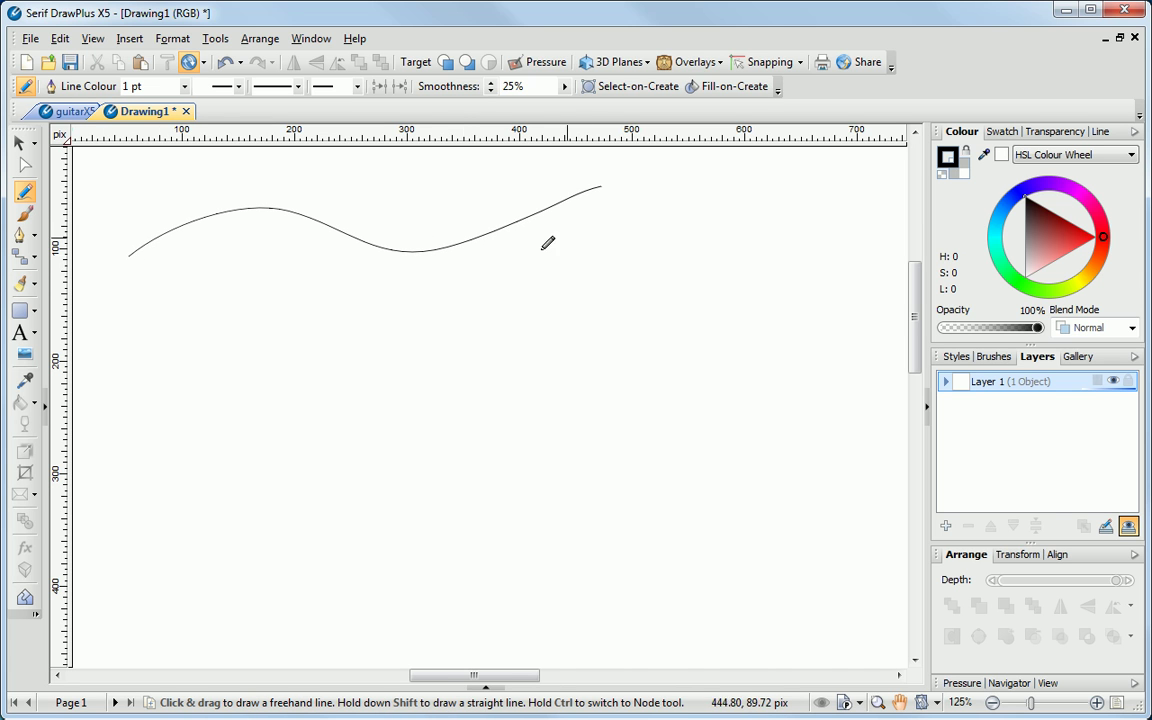
left_click(25, 213)
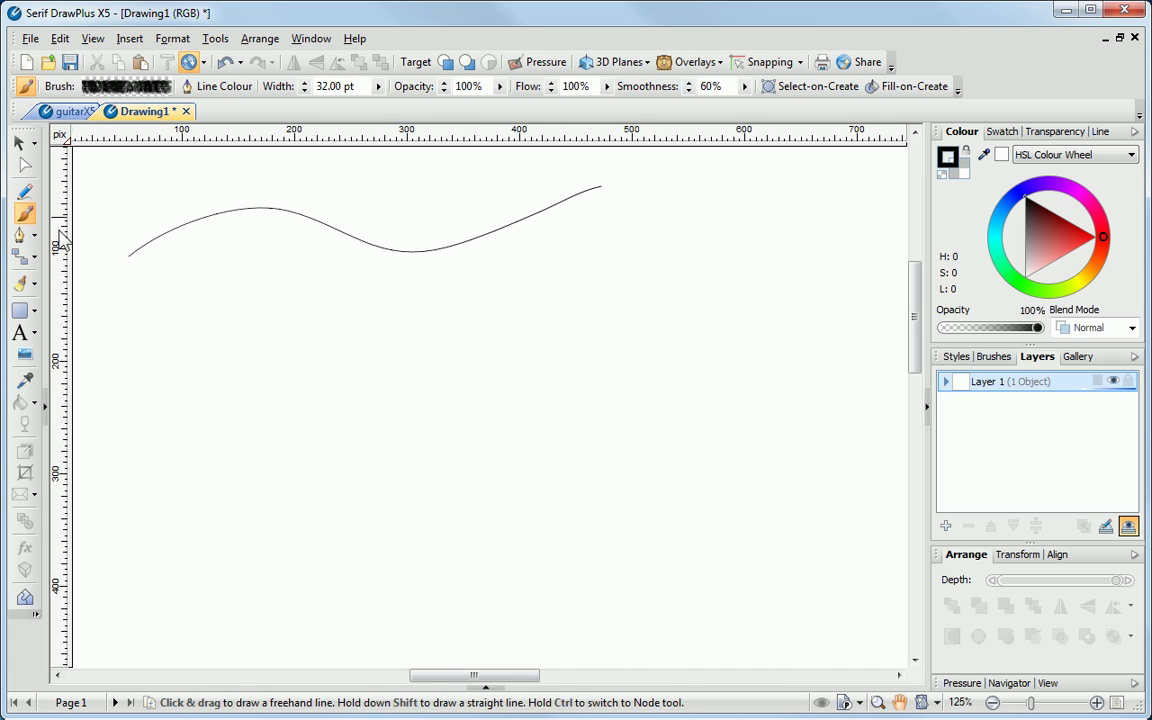
mouse_move(122, 326)
left_mouse_down()
mouse_move(284, 264)
mouse_move(373, 346)
mouse_move(608, 250)
left_mouse_up()
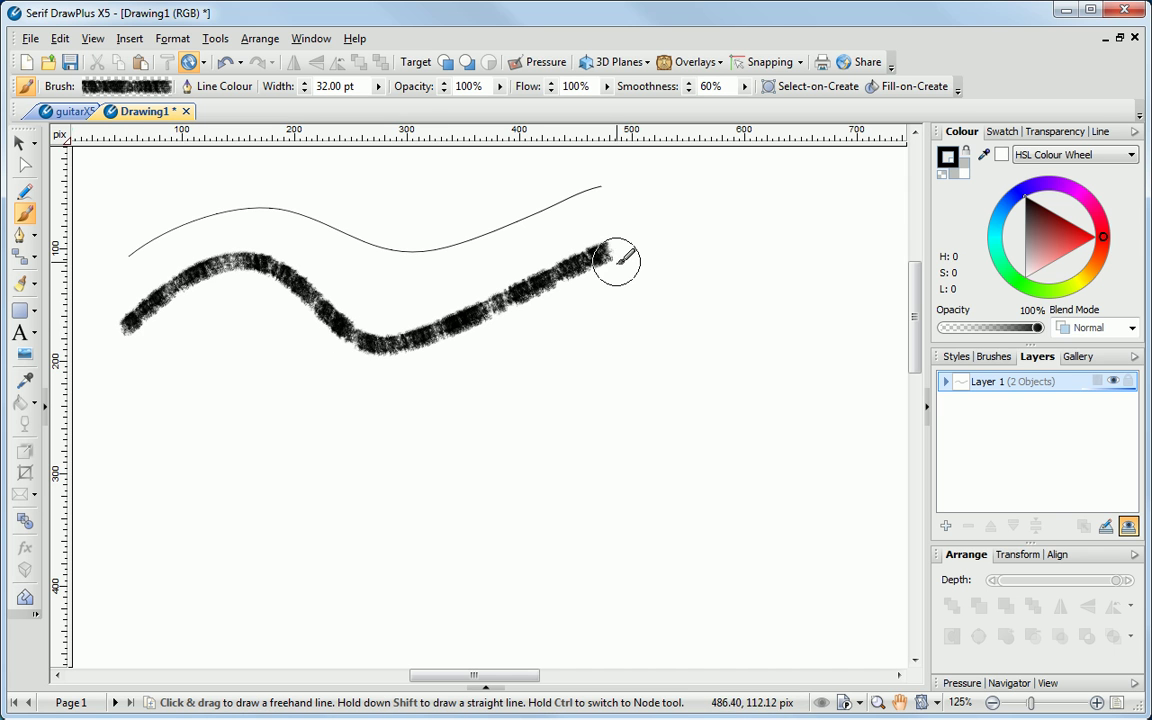
- Add a thin diagonal pencil line on the right and bring up the line settings
left_click(25, 191)
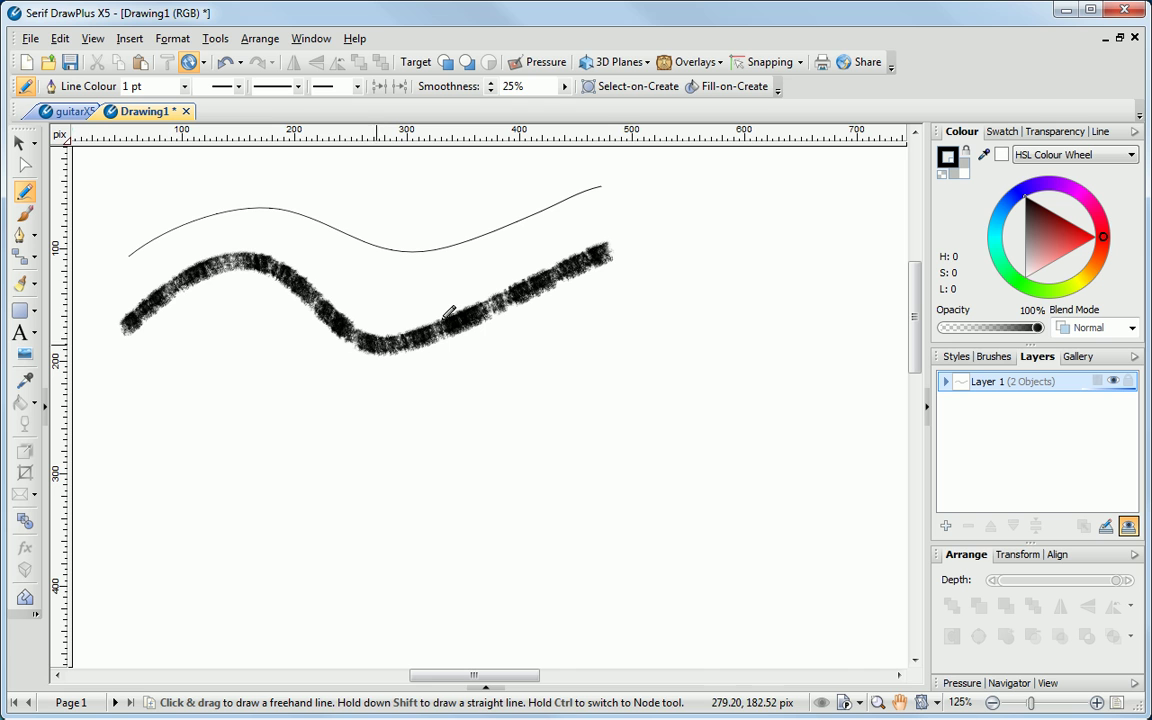
left_click_drag(622, 313, 850, 179)
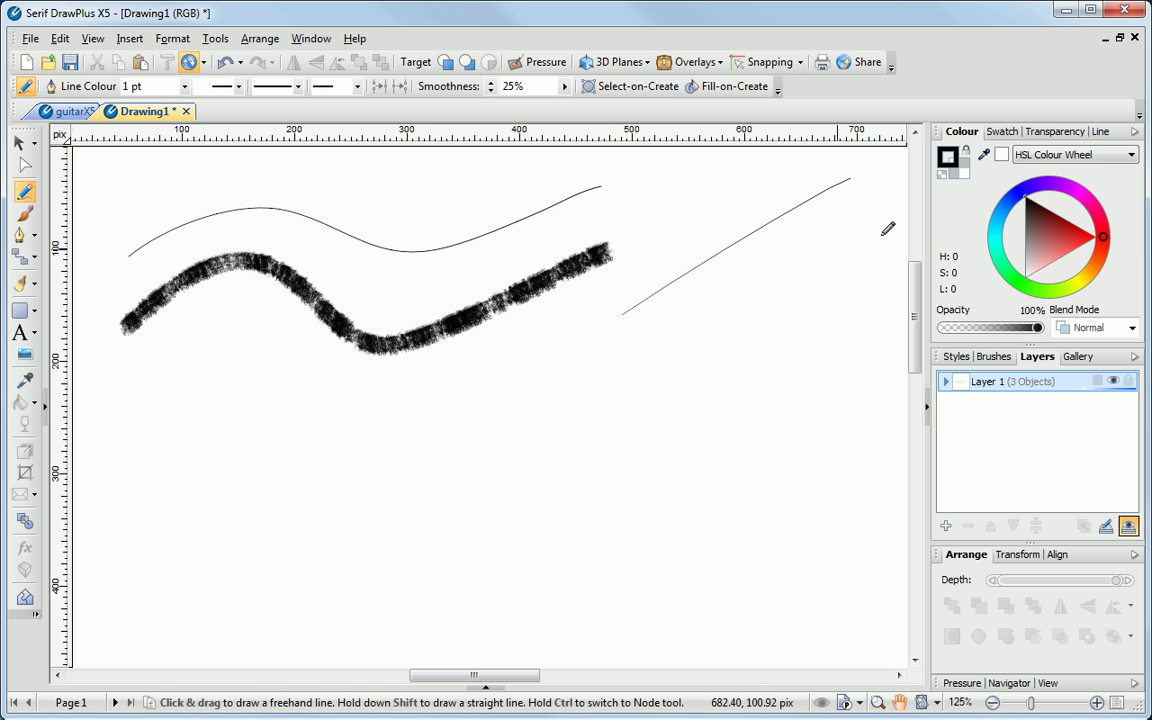
left_click(1101, 131)
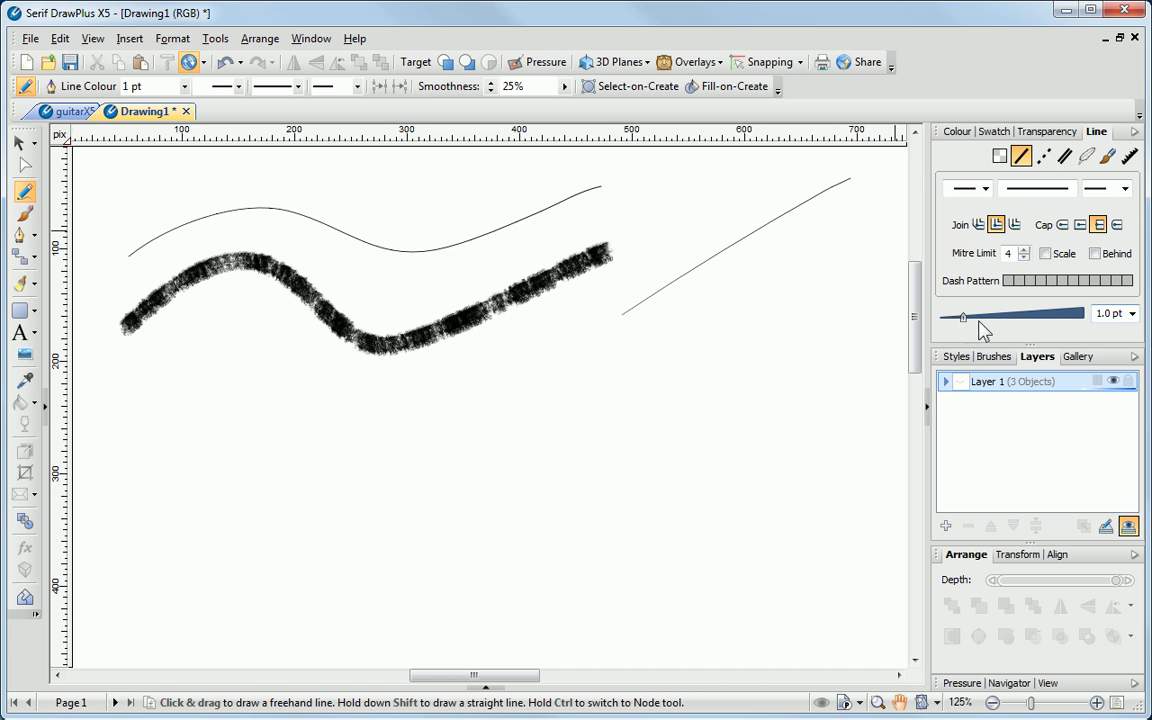
- Set a 13 pt violet-blue line, then pencil a looped e shape and a large spiral
left_click_drag(963, 317, 990, 317)
left_click(961, 131)
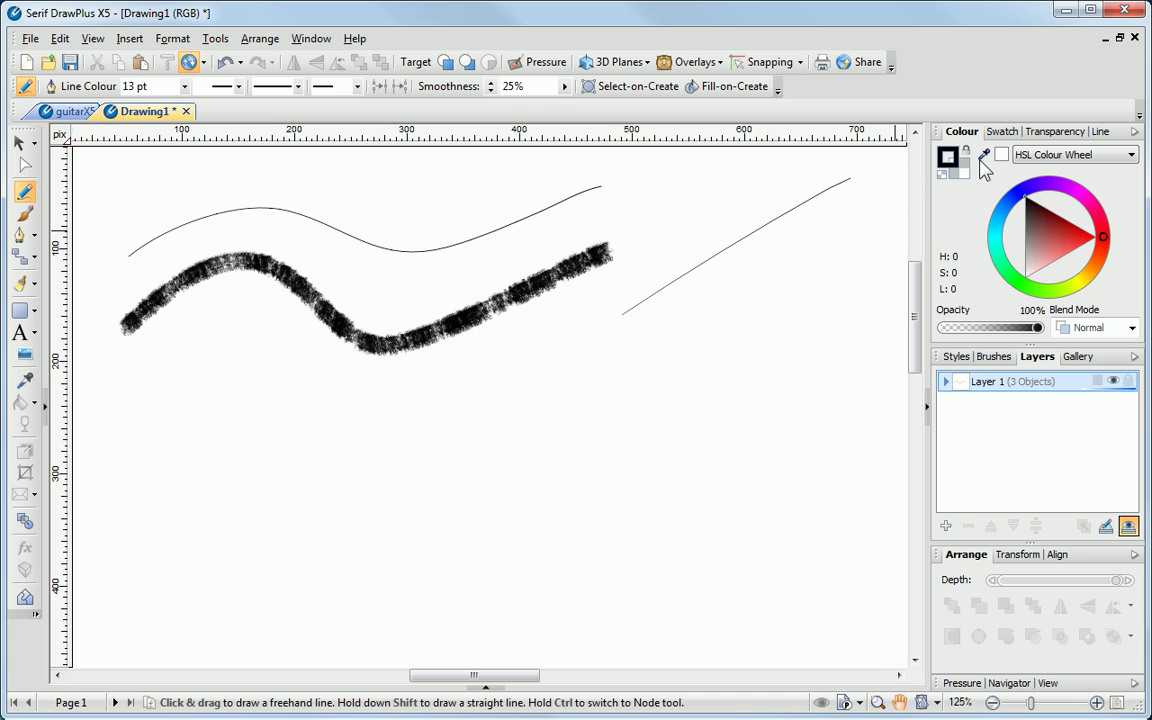
left_click(1029, 187)
mouse_move(265, 433)
left_mouse_down()
mouse_move(314, 377)
mouse_move(327, 442)
mouse_move(347, 435)
left_mouse_up()
mouse_move(486, 457)
left_mouse_down()
mouse_move(548, 530)
mouse_move(694, 452)
mouse_move(622, 514)
left_mouse_up()
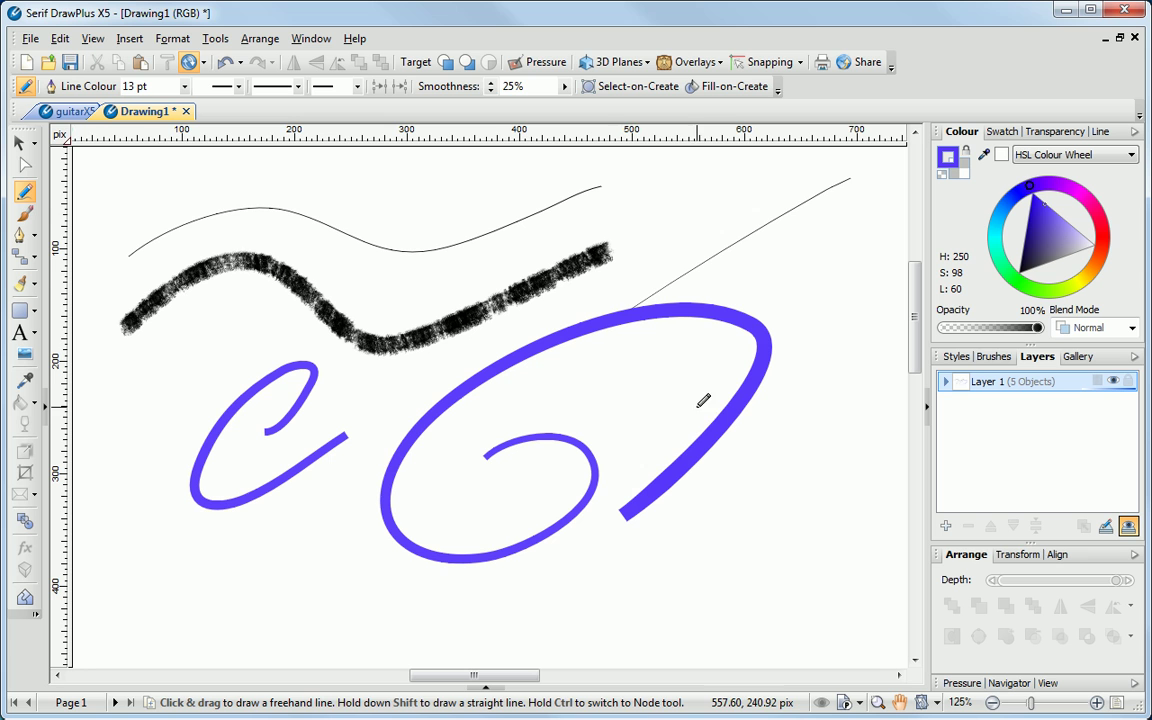
- Drag the spiral's tail node and curve handle with the Node tool so it curls tighter
left_click(25, 165)
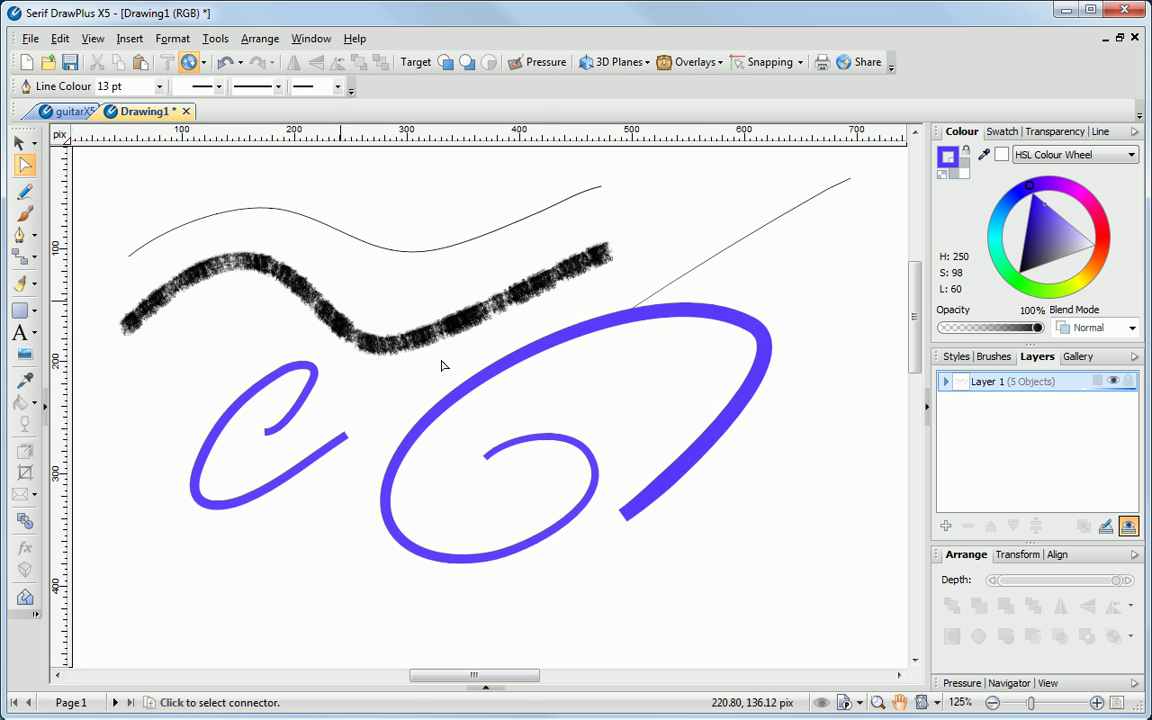
left_click(628, 514)
mouse_move(710, 432)
left_mouse_down()
mouse_move(743, 334)
mouse_move(694, 368)
left_mouse_up()
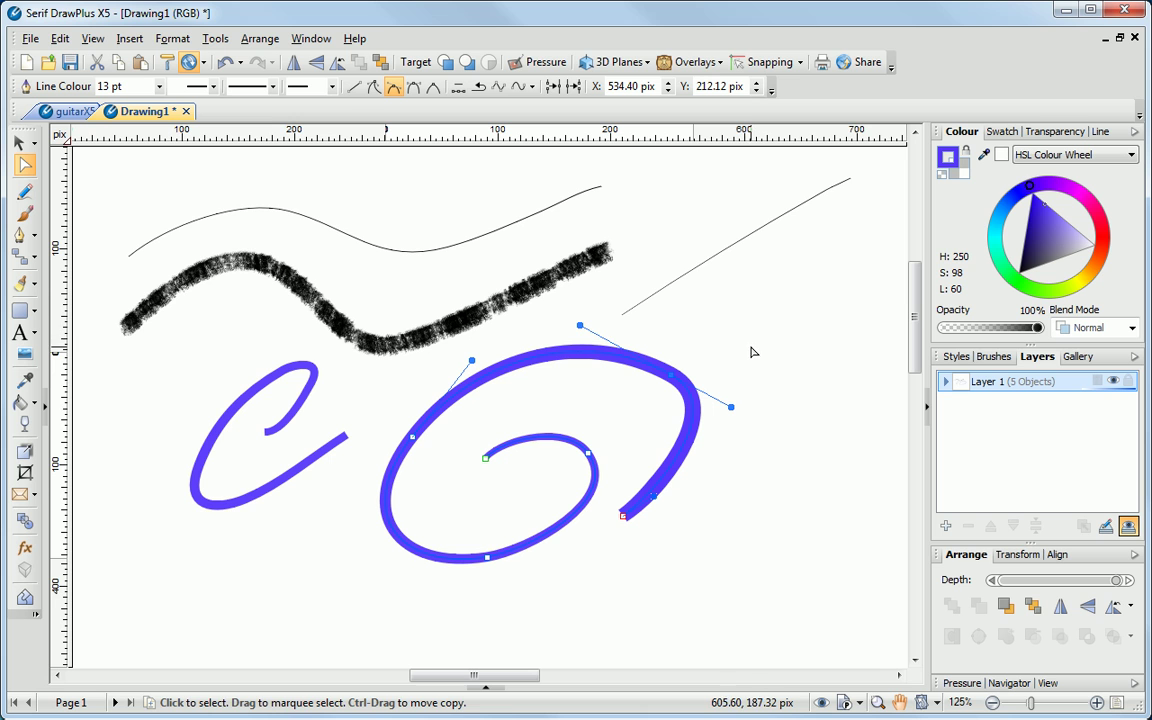
left_click_drag(731, 407, 768, 430)
left_click(792, 383)
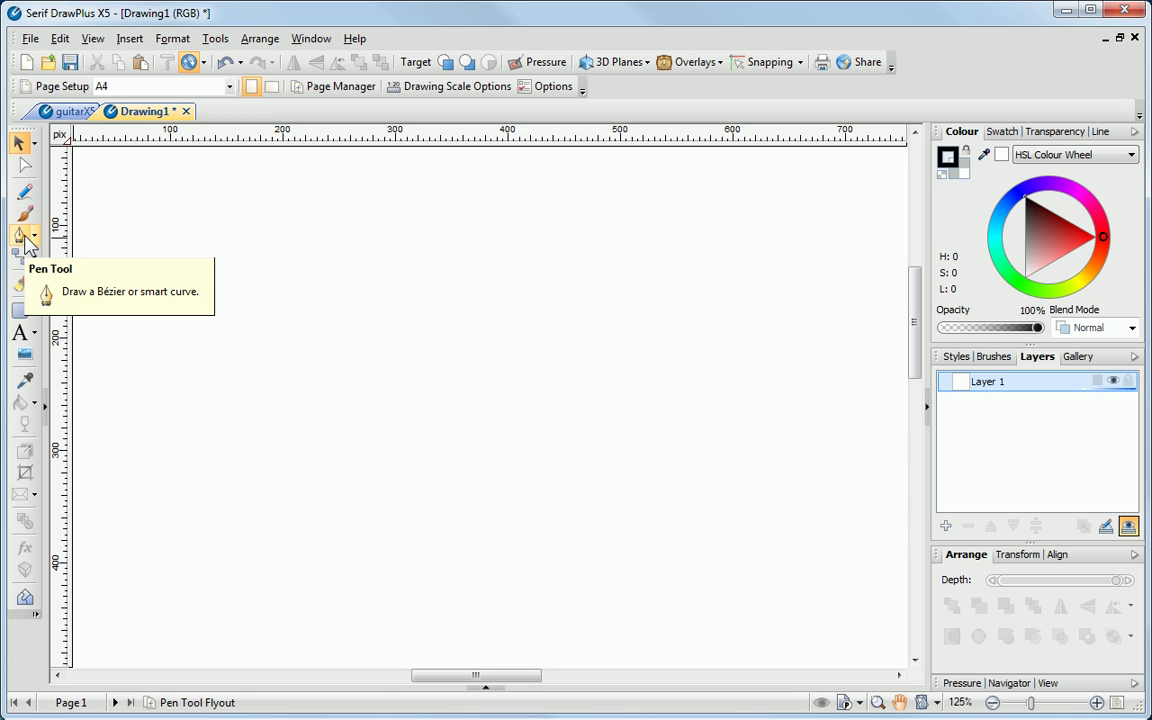
- Draw a four-node Pen curve waving up, down and up across the upper page
left_click(25, 242)
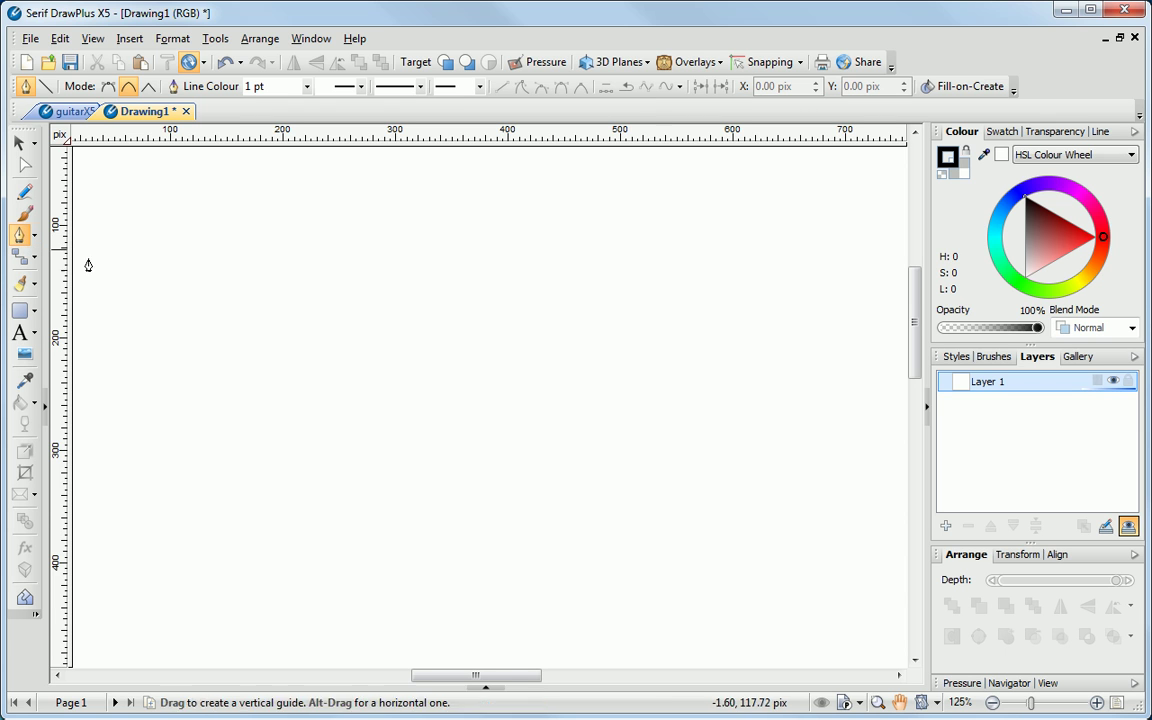
left_click(148, 302)
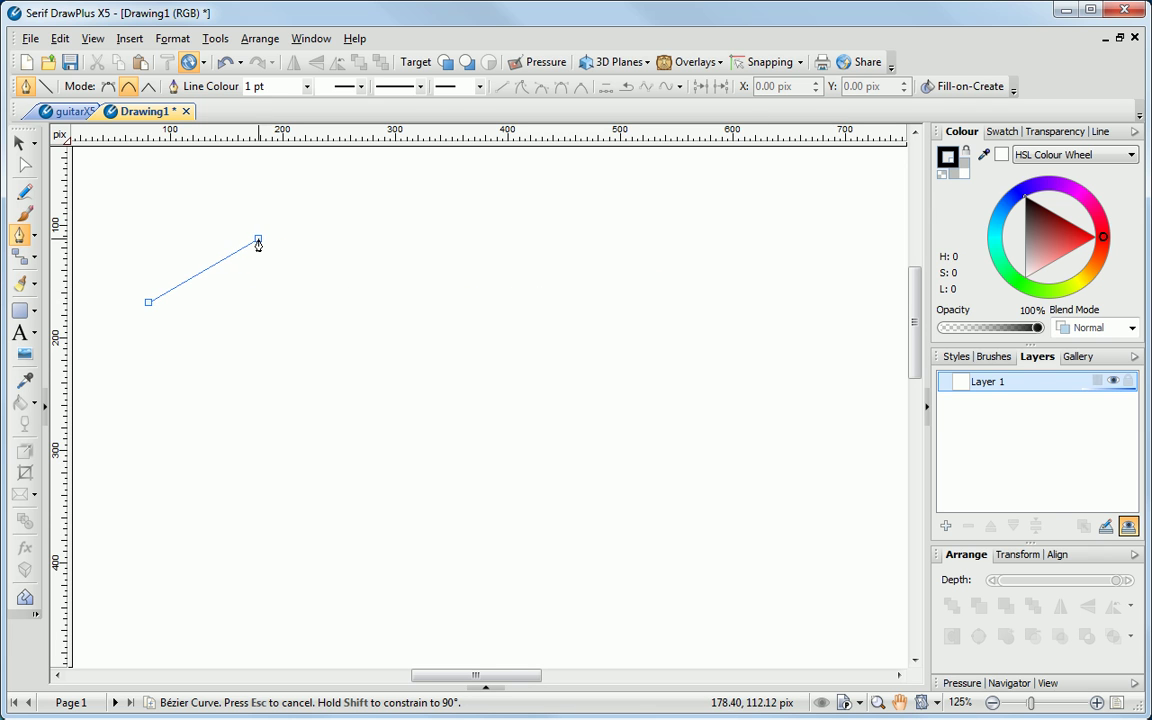
left_click(241, 246)
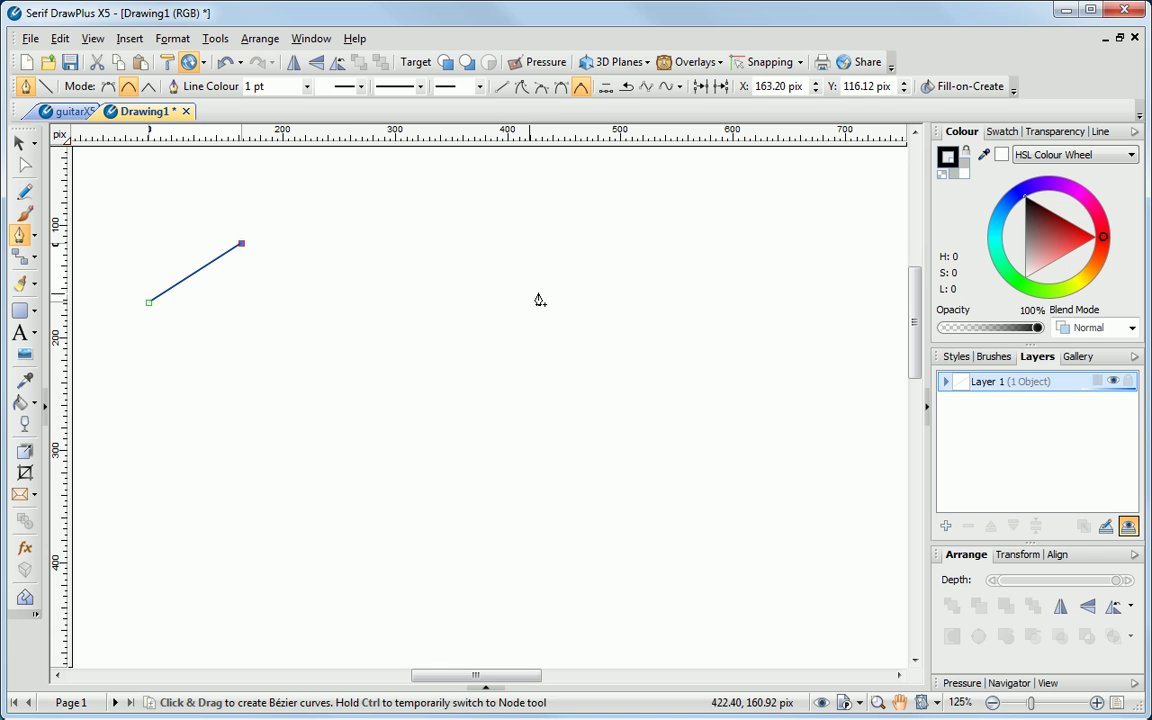
left_click_drag(542, 293, 542, 298)
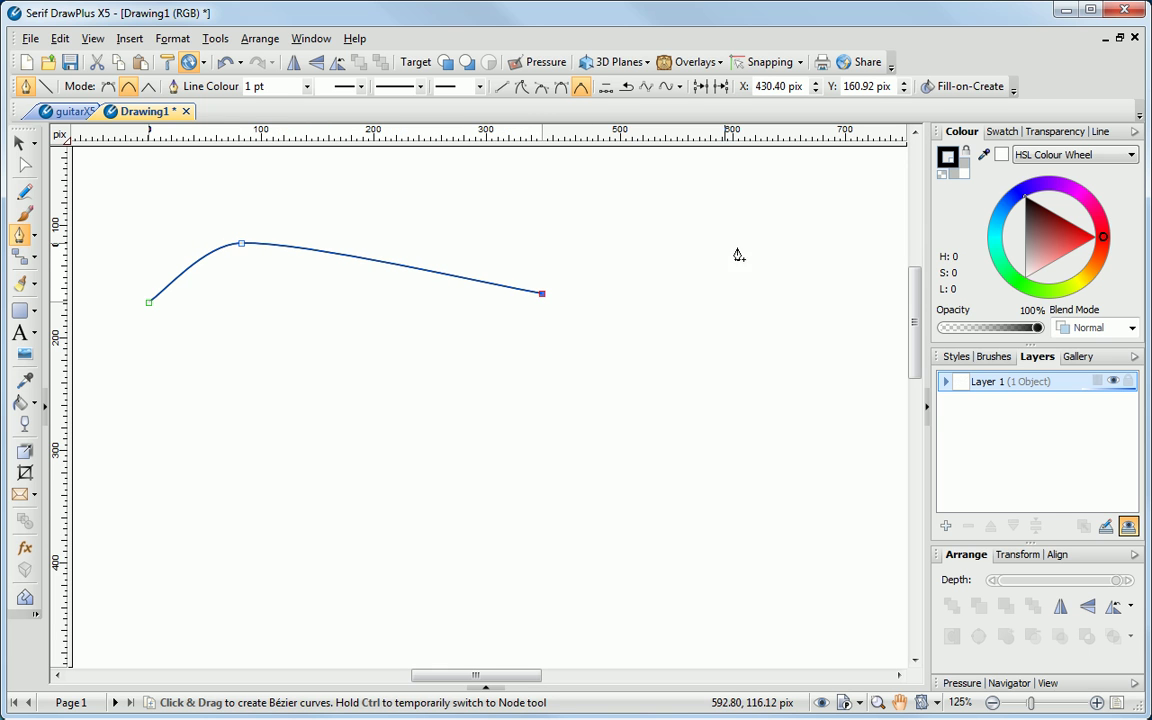
left_click_drag(746, 246, 746, 248)
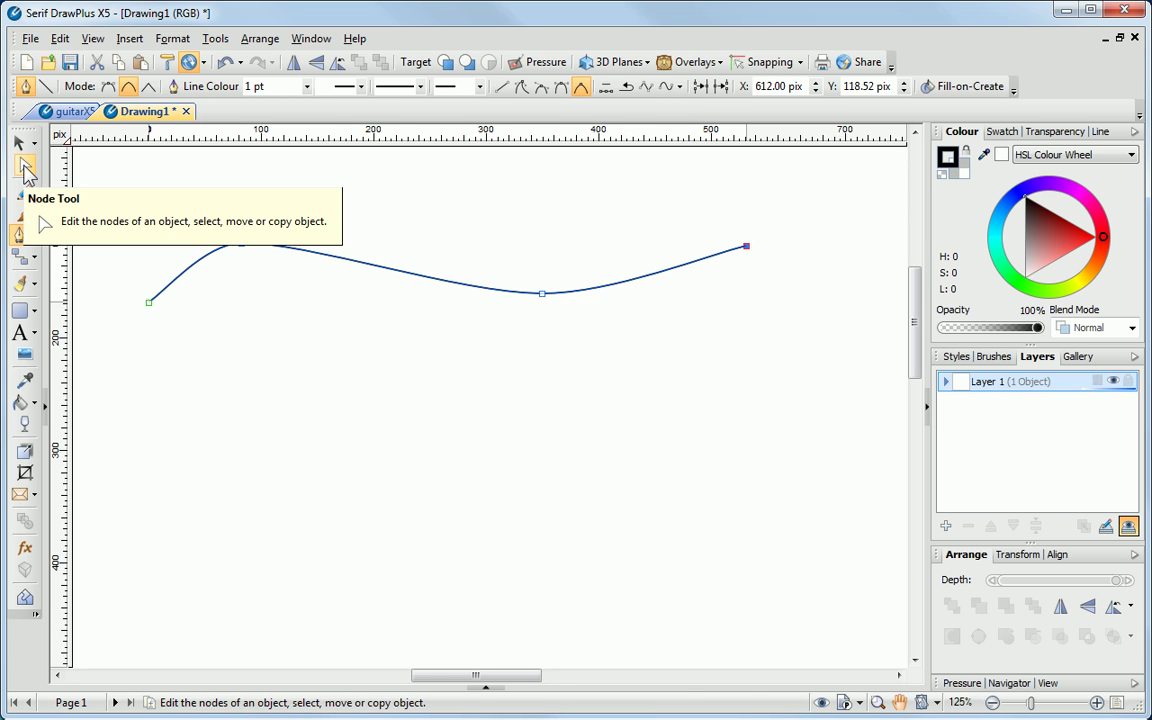
- Drag the wave's start, top-node handle and bottom-node handles so the hump and dip flow evenly
left_click(25, 168)
left_click_drag(154, 312, 134, 277)
left_click_drag(309, 246, 432, 246)
left_click_drag(458, 294, 417, 298)
left_click_drag(643, 288, 650, 296)
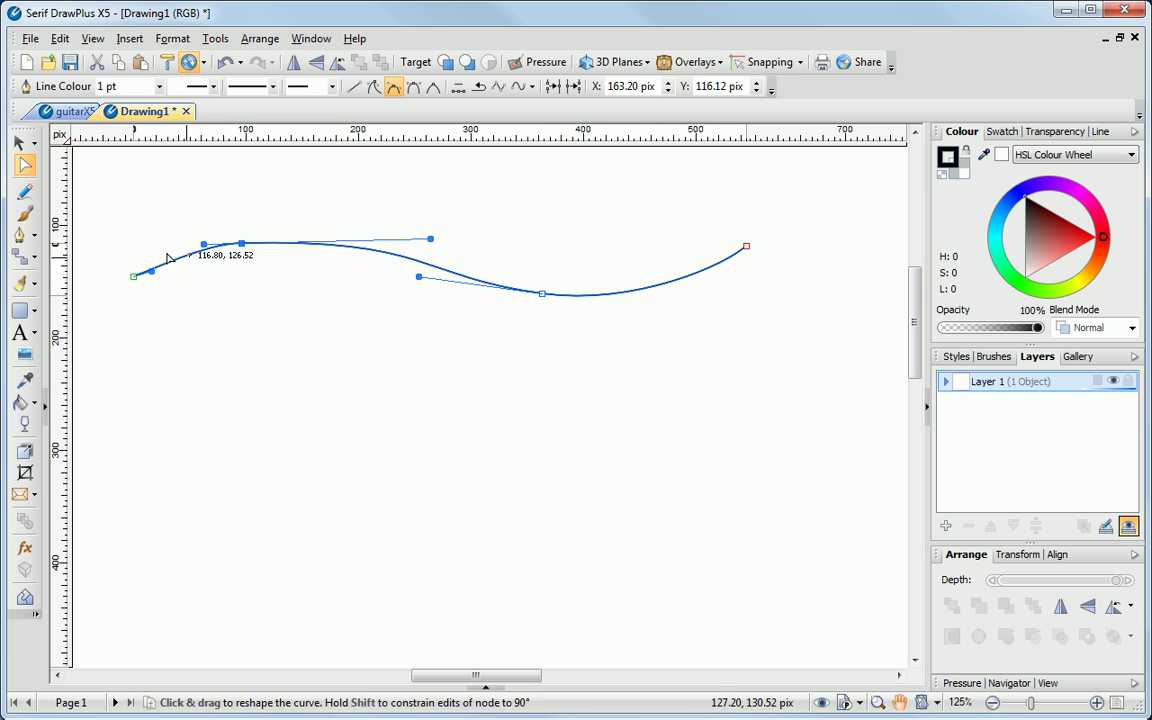
left_click(21, 235)
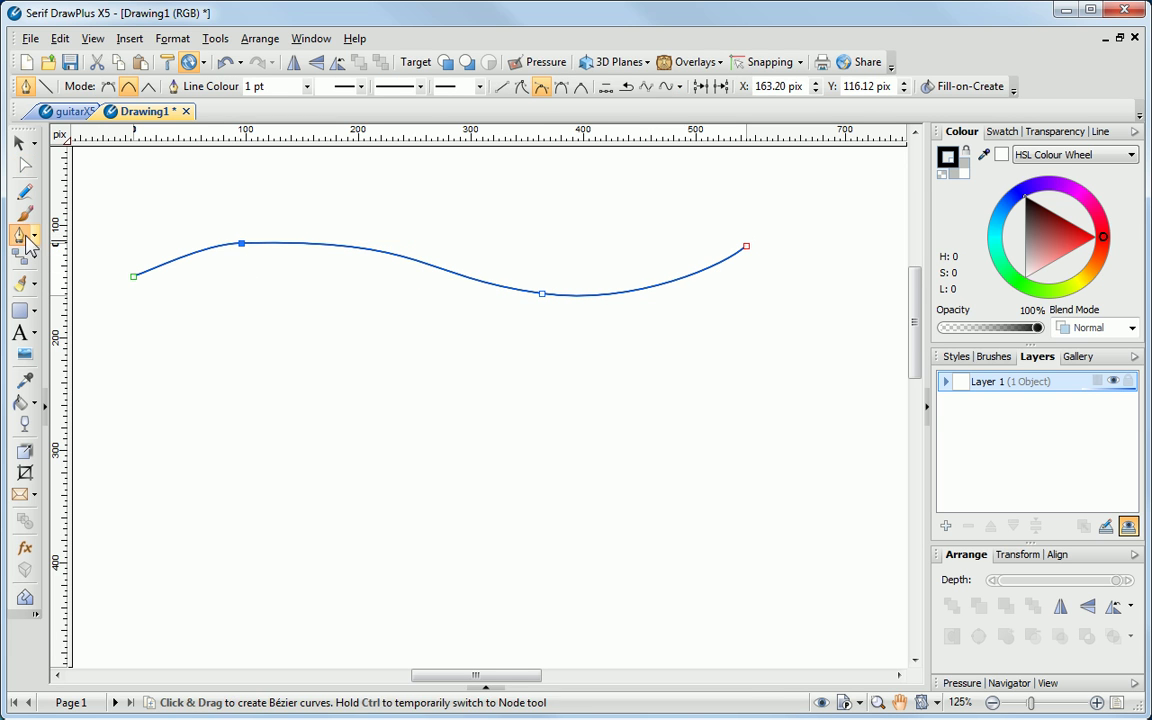
- Place four Pen nodes below the wave and close them into a curved chevron shape
left_click(165, 479)
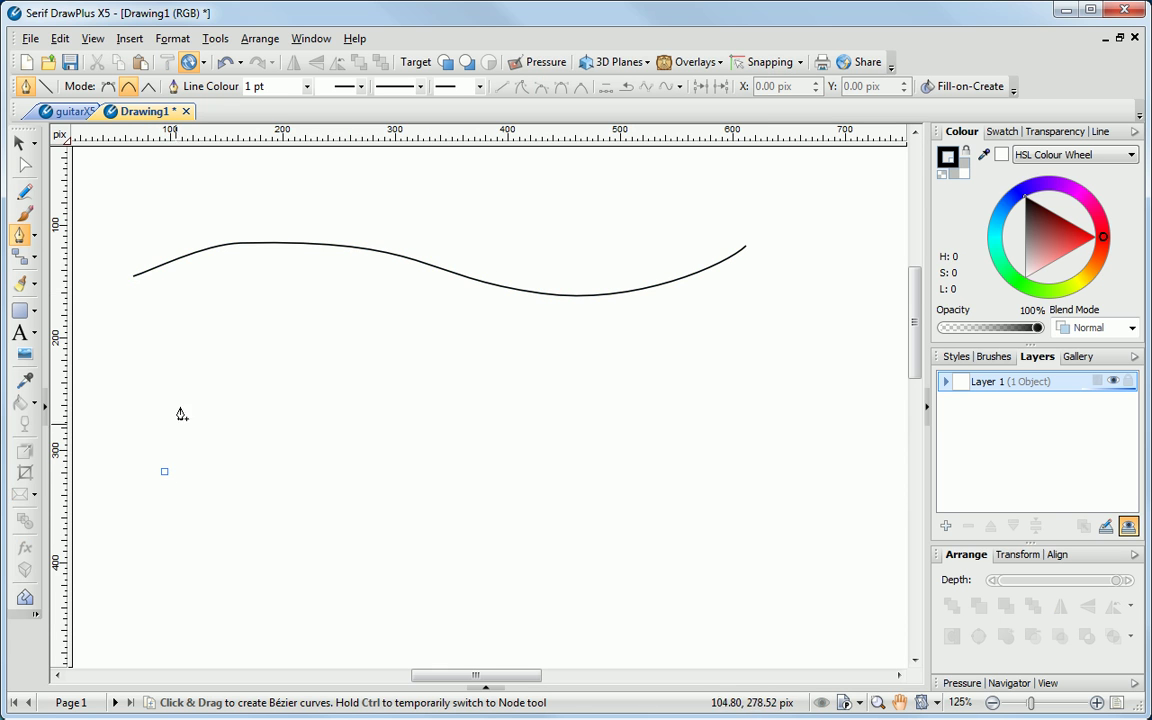
left_click(249, 342)
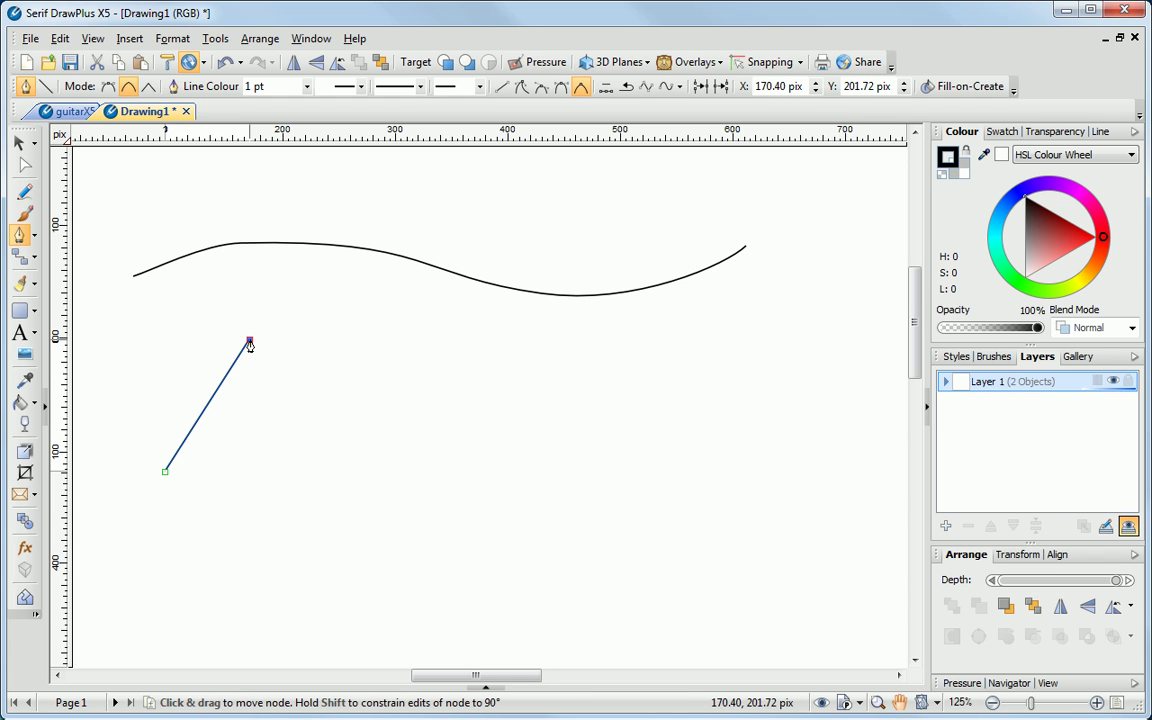
left_click(338, 472)
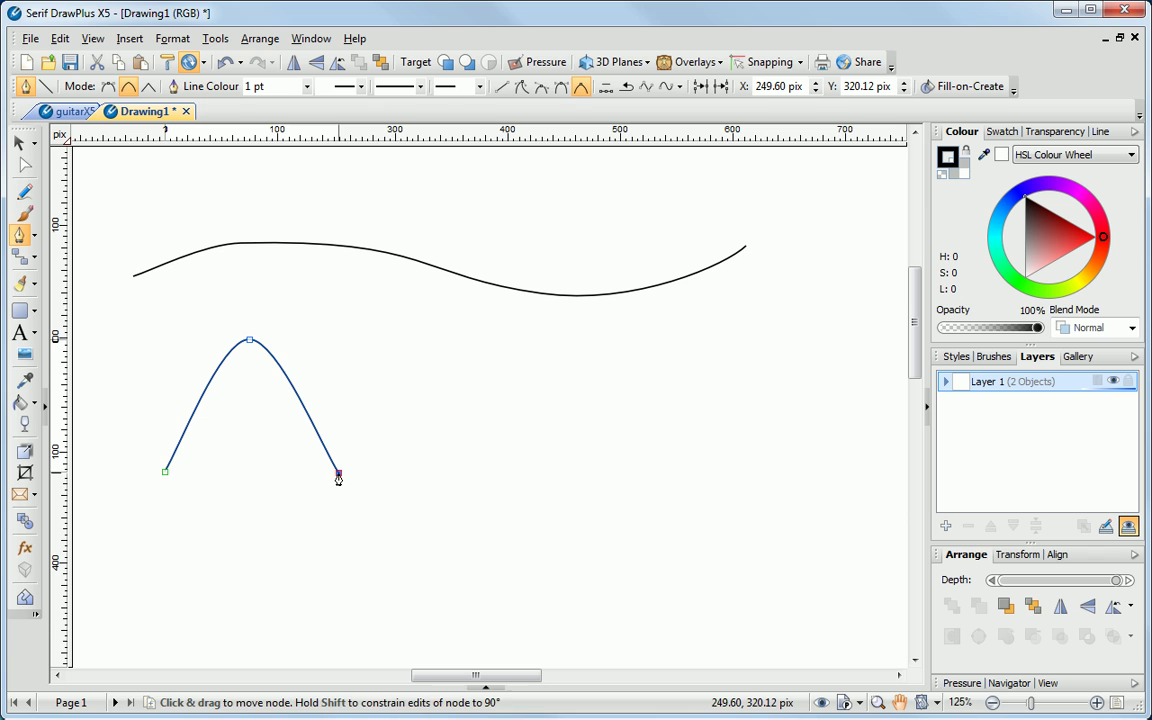
left_click(254, 421)
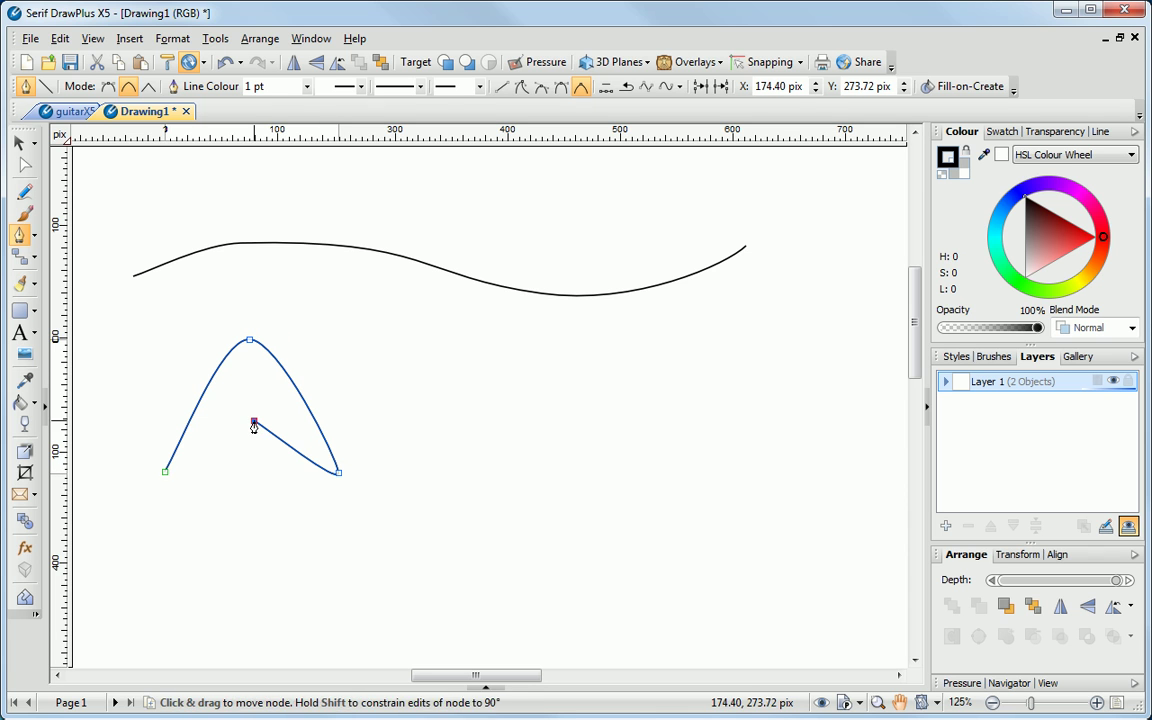
left_click(165, 476)
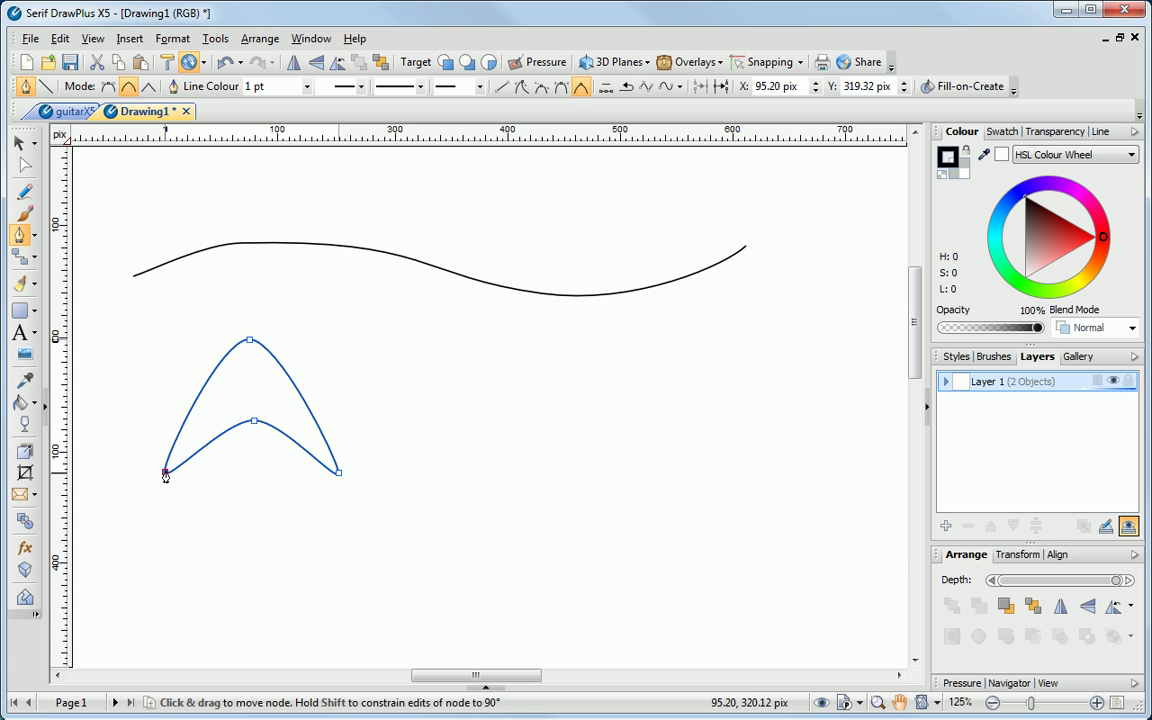
- Switch to straight segments and draw a closed straight-edged arrowhead beside the curved one
left_click(149, 86)
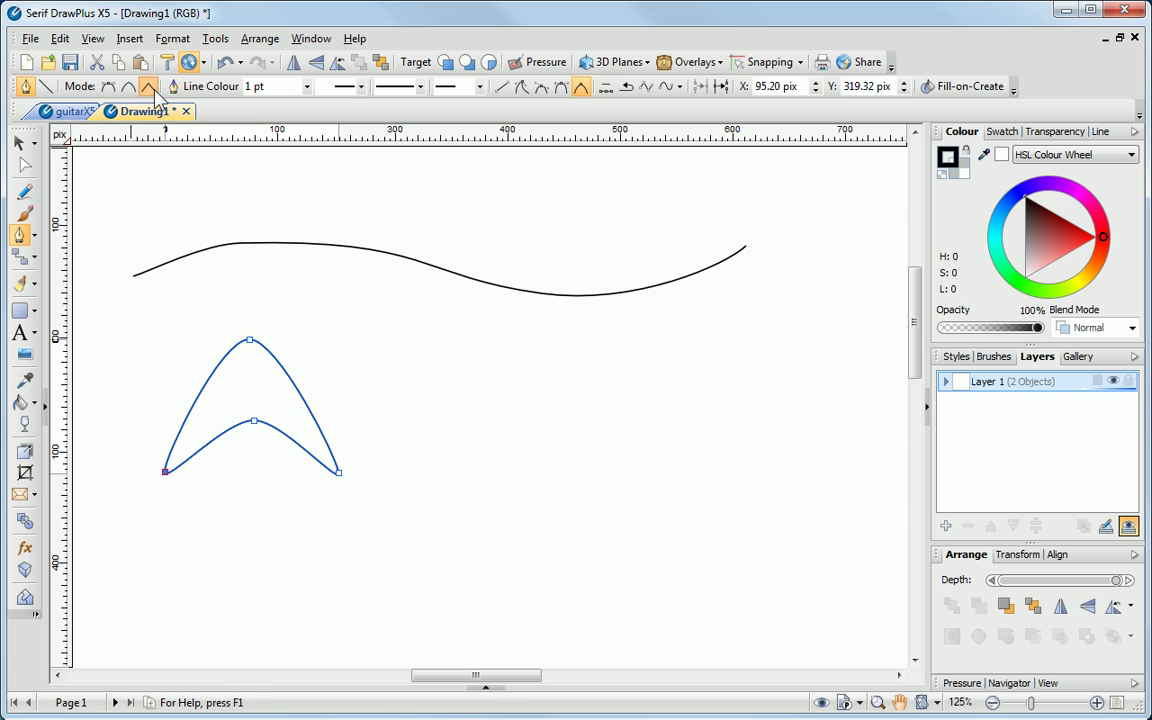
left_click(381, 470)
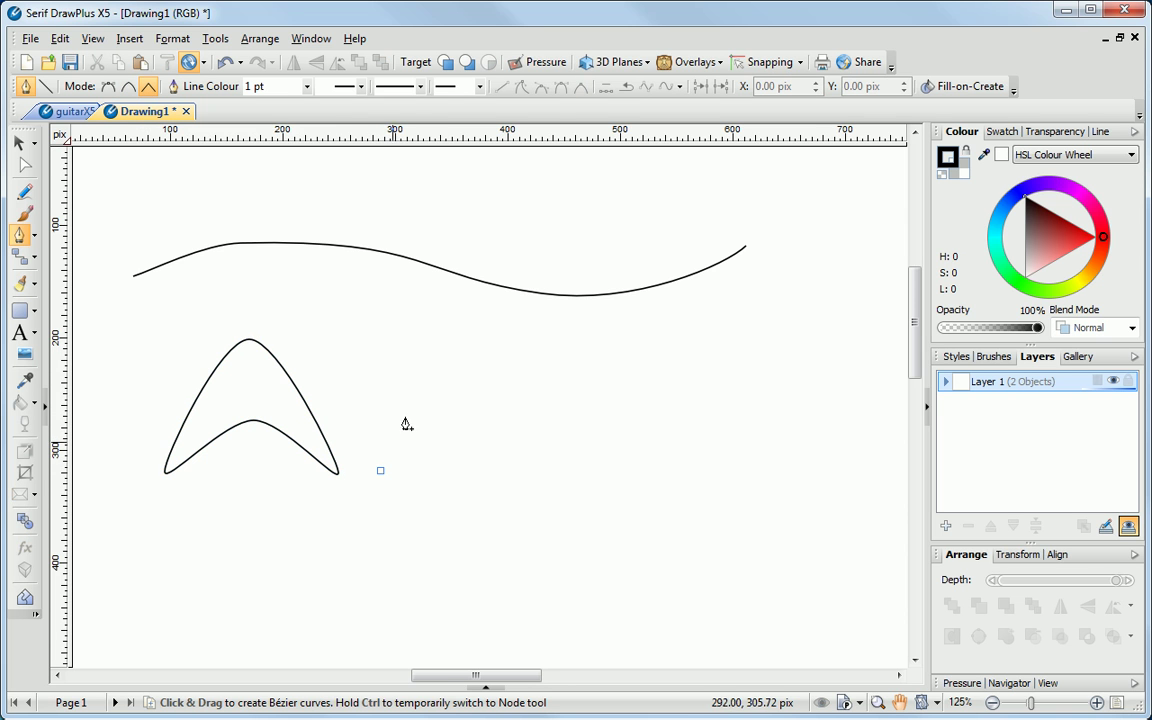
left_click(435, 333)
left_click(523, 467)
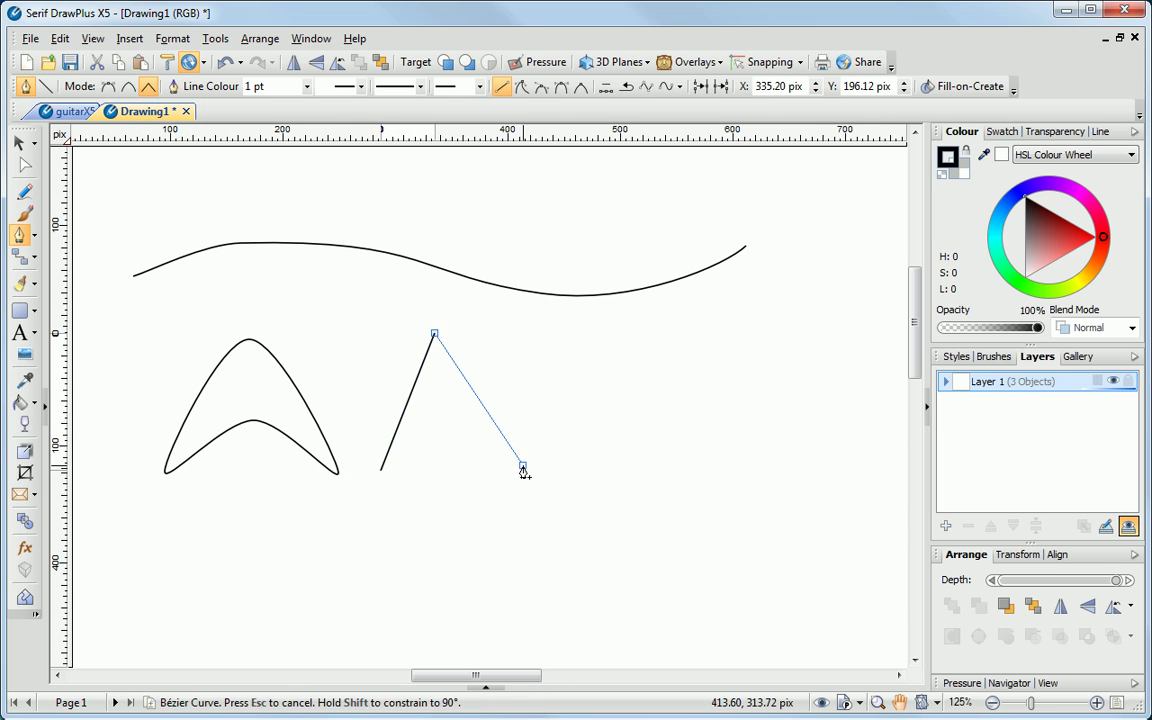
left_click(443, 422)
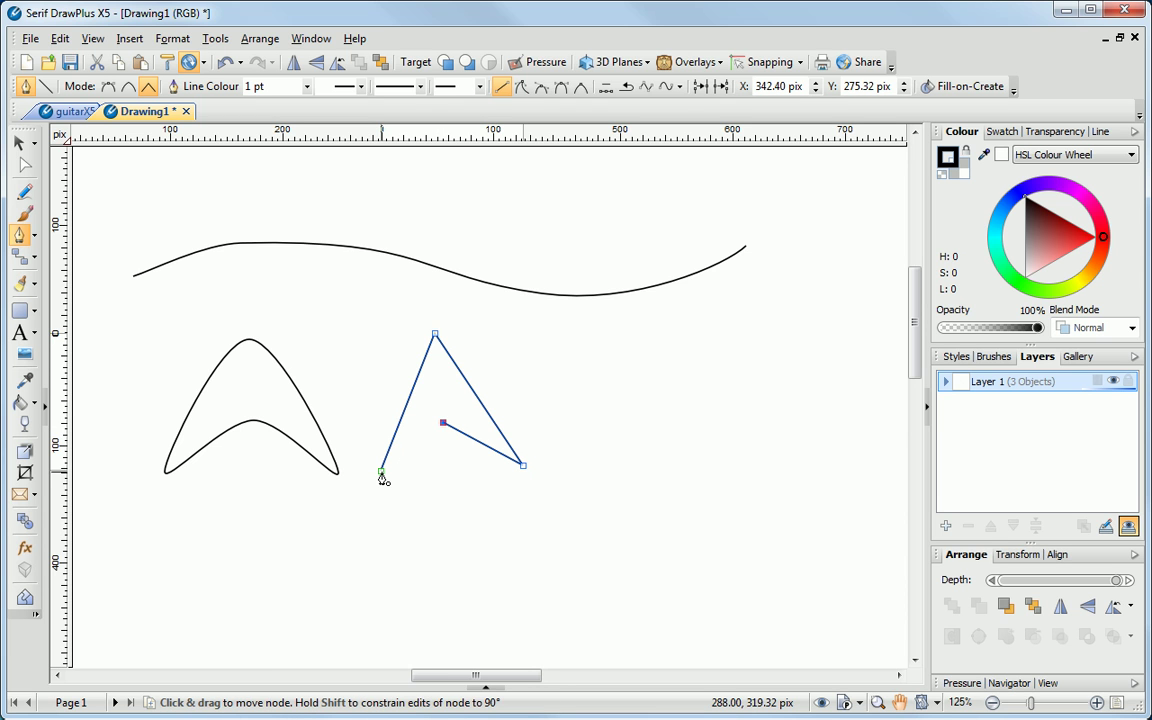
left_click(381, 472)
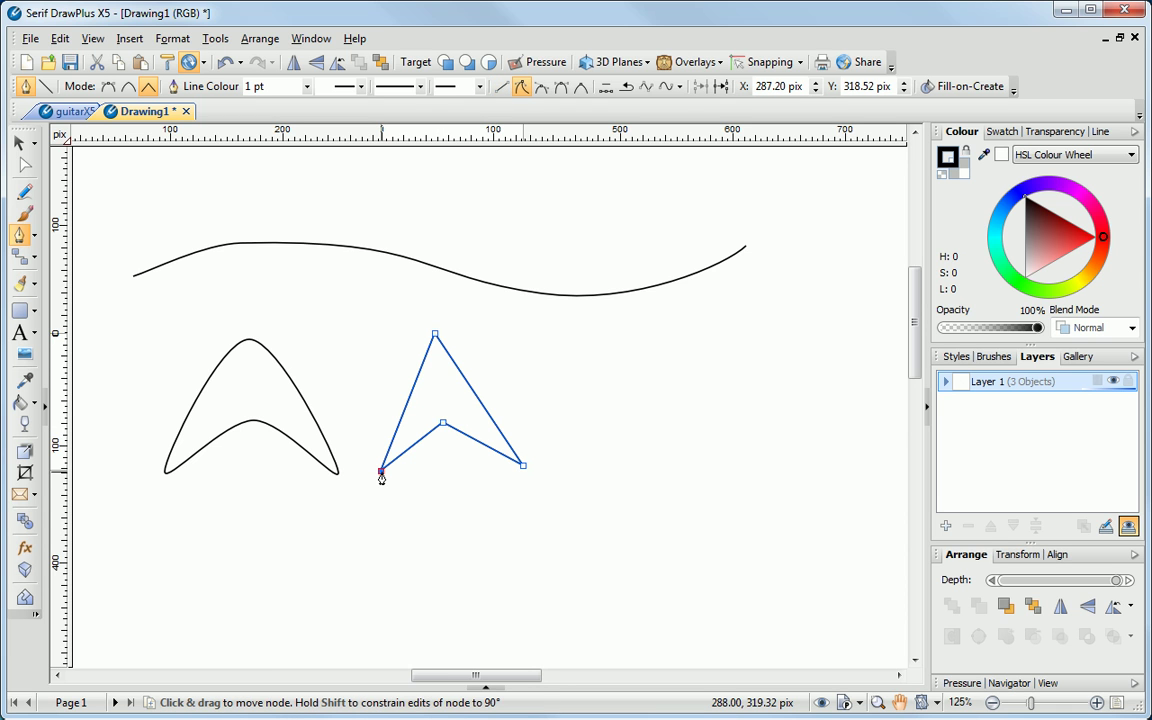
- Return to smooth curved segments and begin another arrow shape with two nodes
left_click(108, 87)
left_click(554, 461)
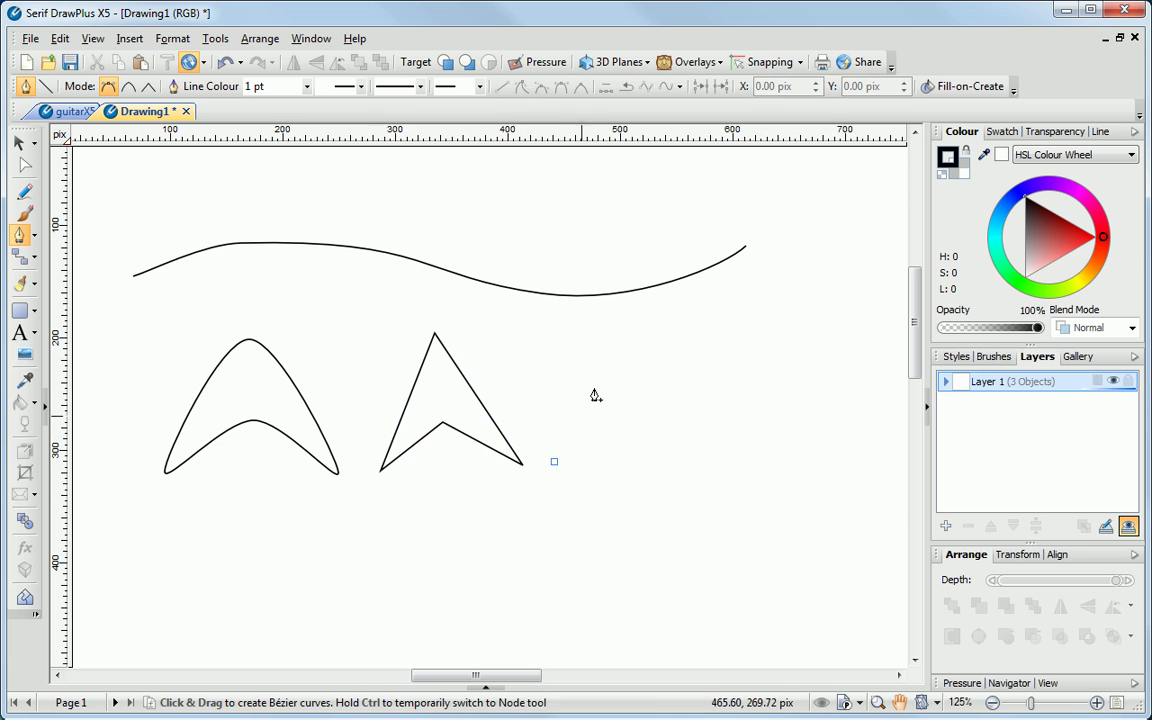
left_click(605, 344)
- Add the lower right and notch points and close the smaller arrow shape
left_click(665, 459)
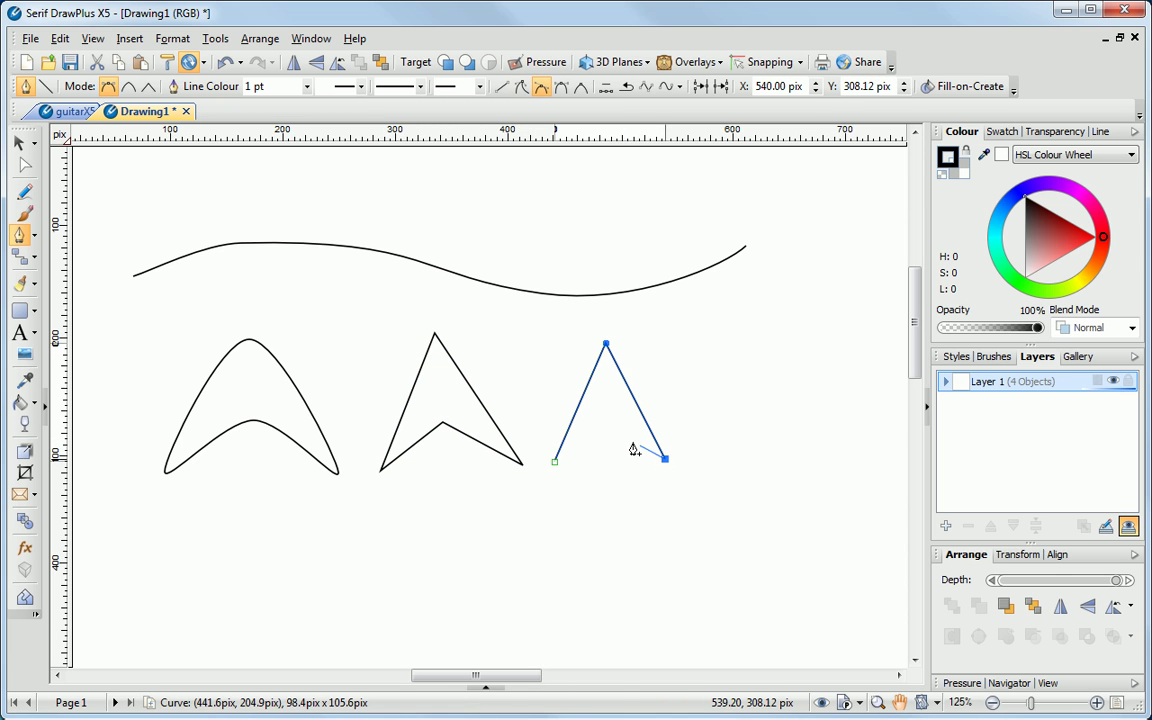
left_click(600, 418)
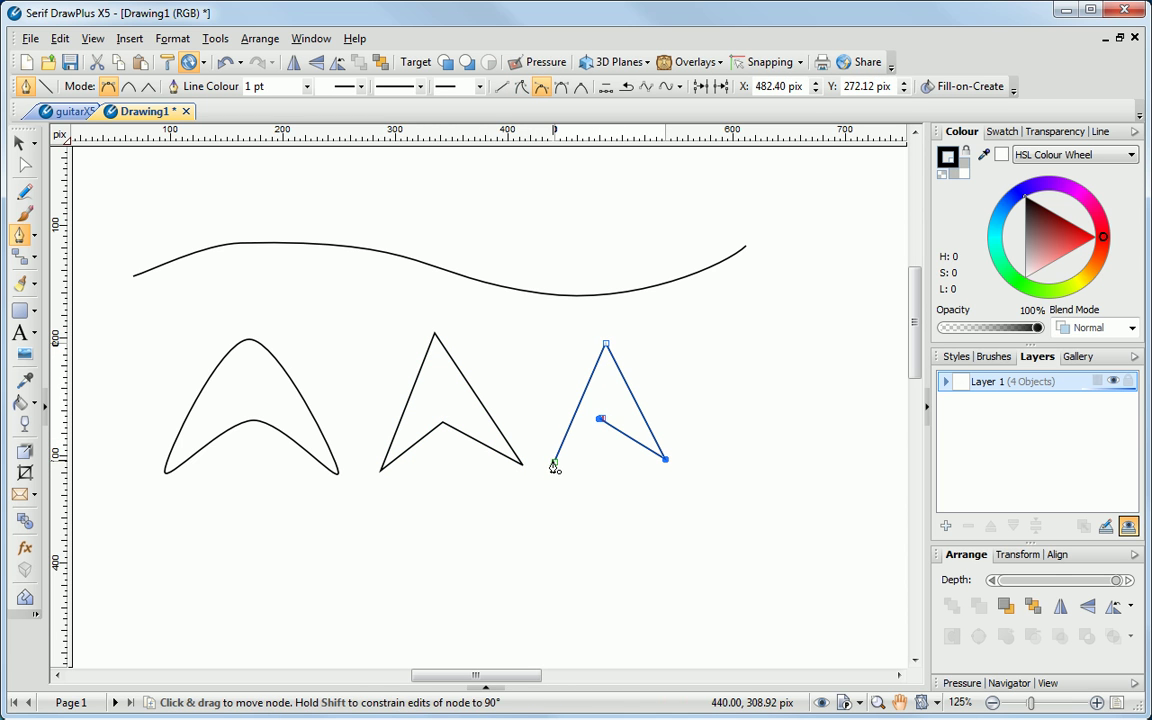
left_click(554, 463)
- Drag smooth Bézier nodes into a rounded boomerang shape at the far right and close it
left_click_drag(696, 457, 726, 383)
left_click_drag(786, 334, 835, 338)
left_click_drag(864, 453, 775, 404)
left_click(697, 458)
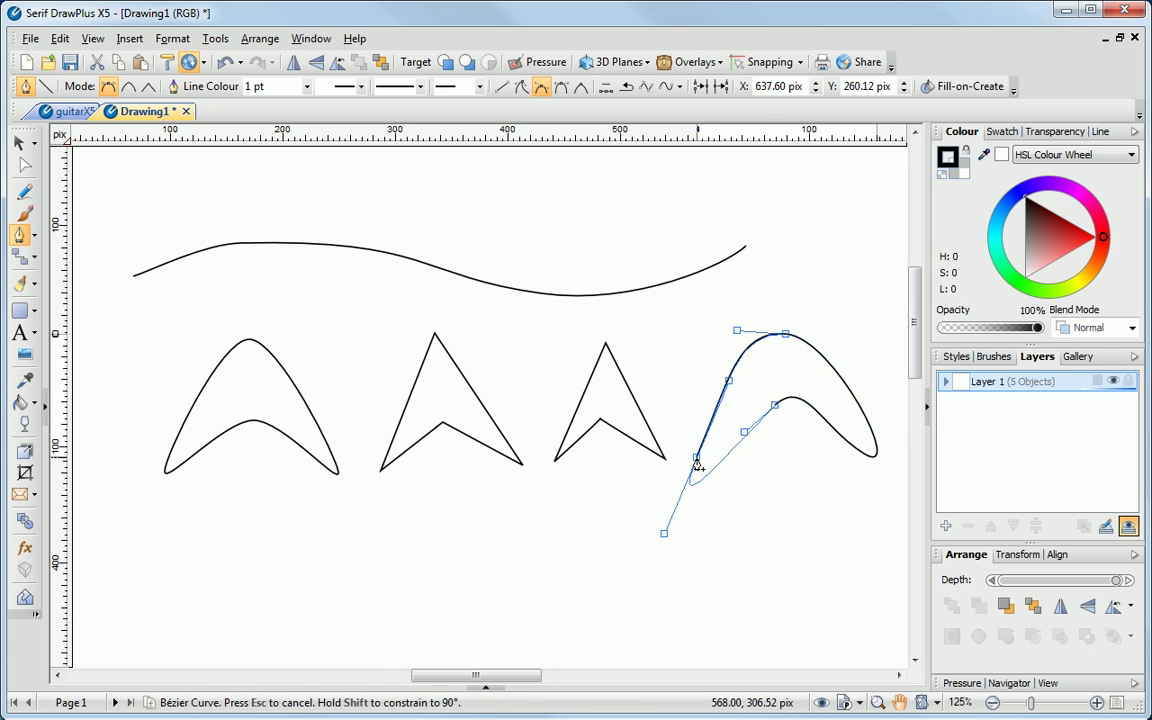
- Draw an open S-shaped wavy line beneath the row of arrowheads
left_click(246, 578)
left_click_drag(333, 550, 405, 564)
left_click_drag(524, 597, 566, 584)
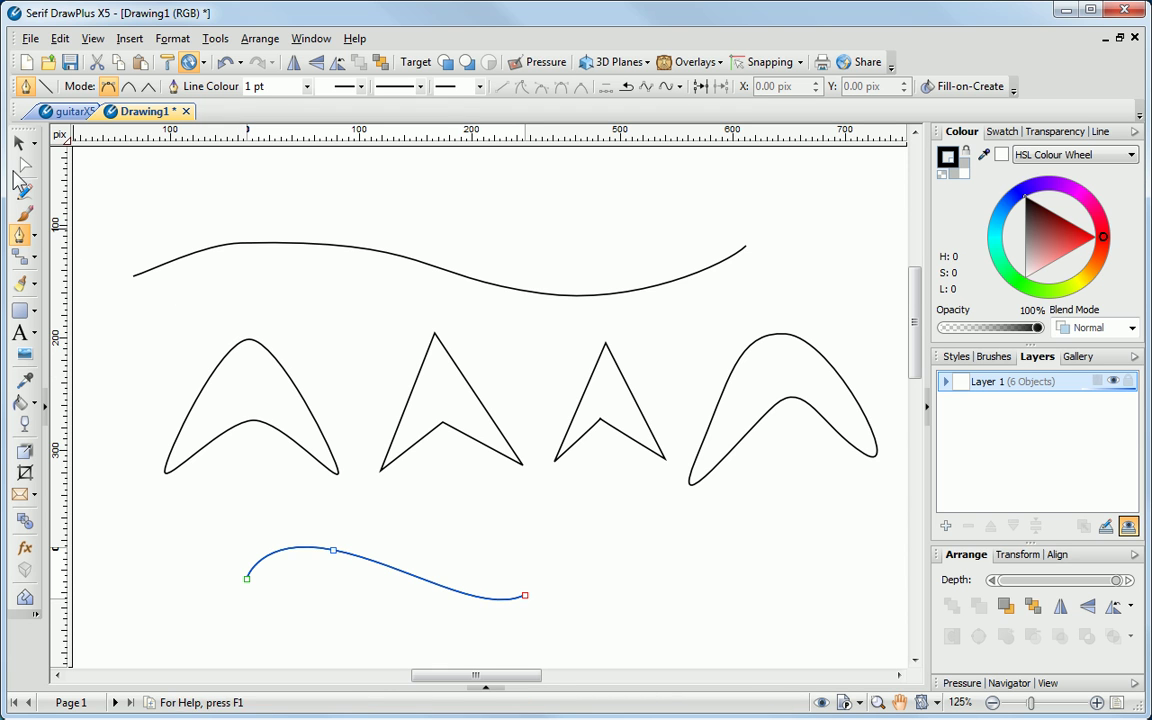
left_click(24, 170)
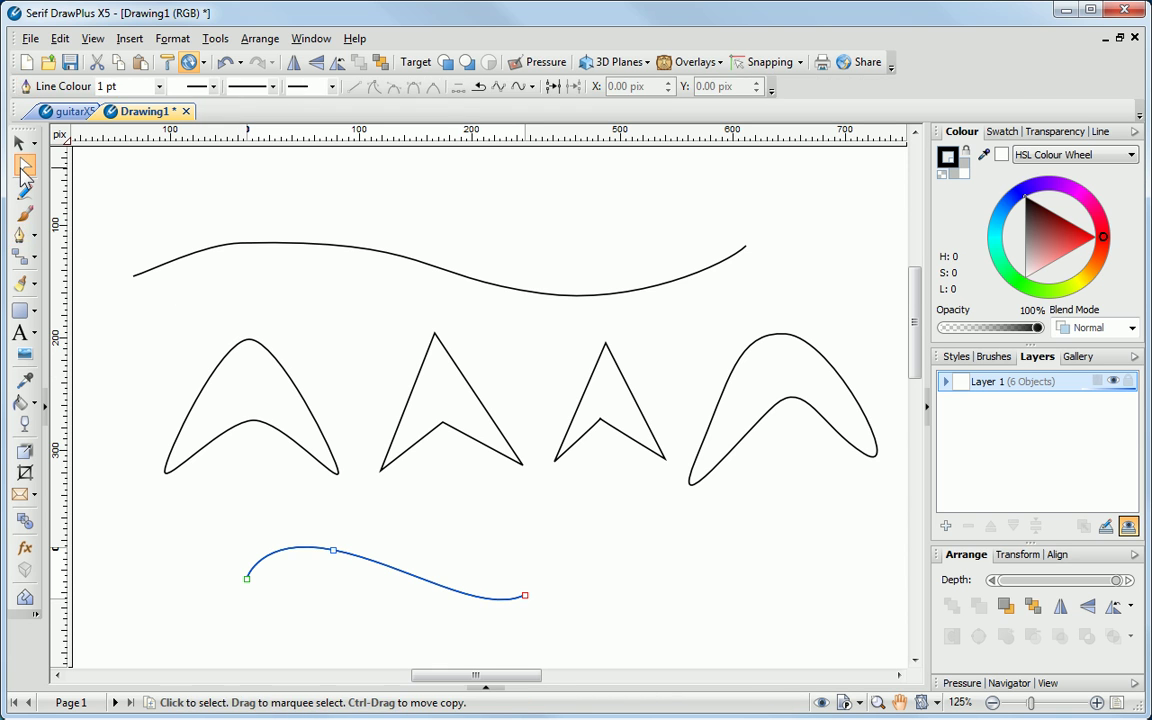
- Select the top wave curve and drag its segment to raise the left hump
left_click(266, 248)
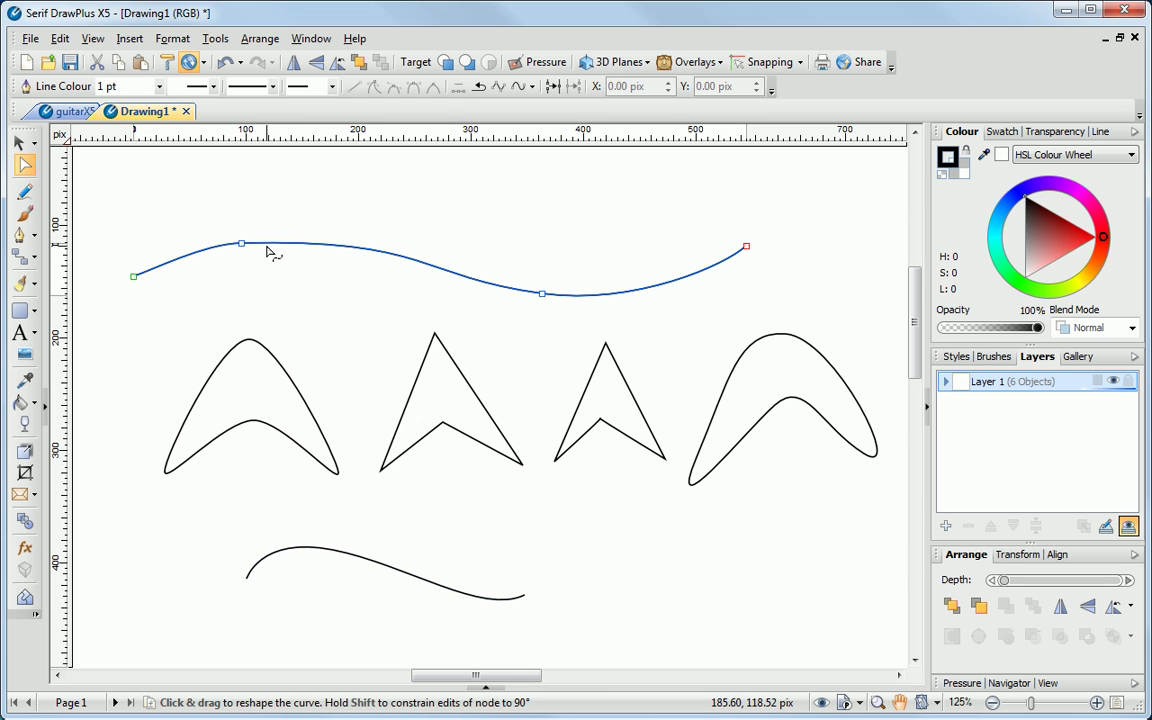
left_click_drag(350, 251, 321, 287)
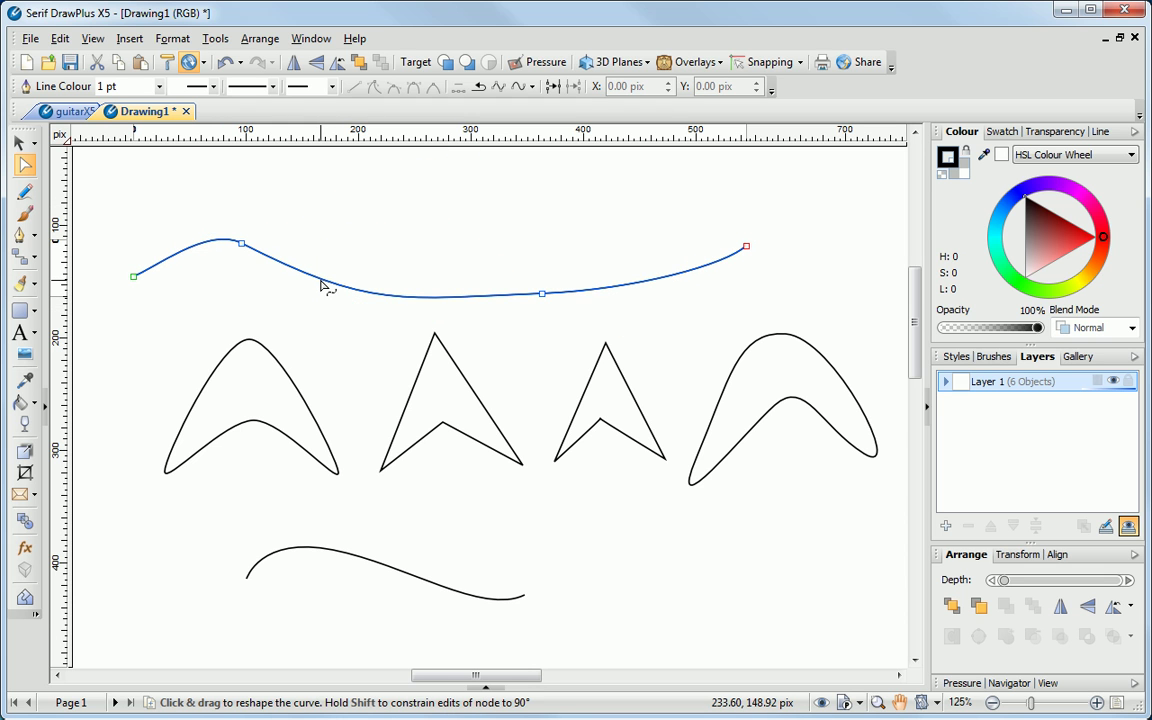
- Convert the top curve's middle node to a sharp corner and drag its segment and handle into a hooked cusp
left_click(542, 295)
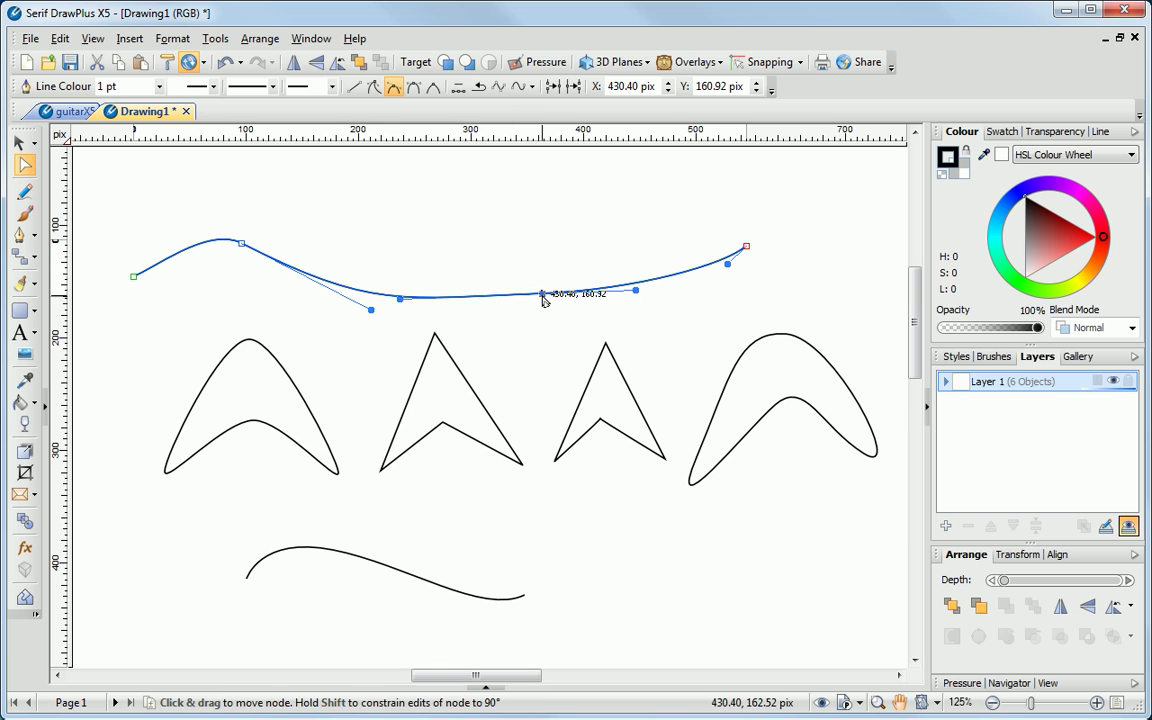
left_click(382, 94)
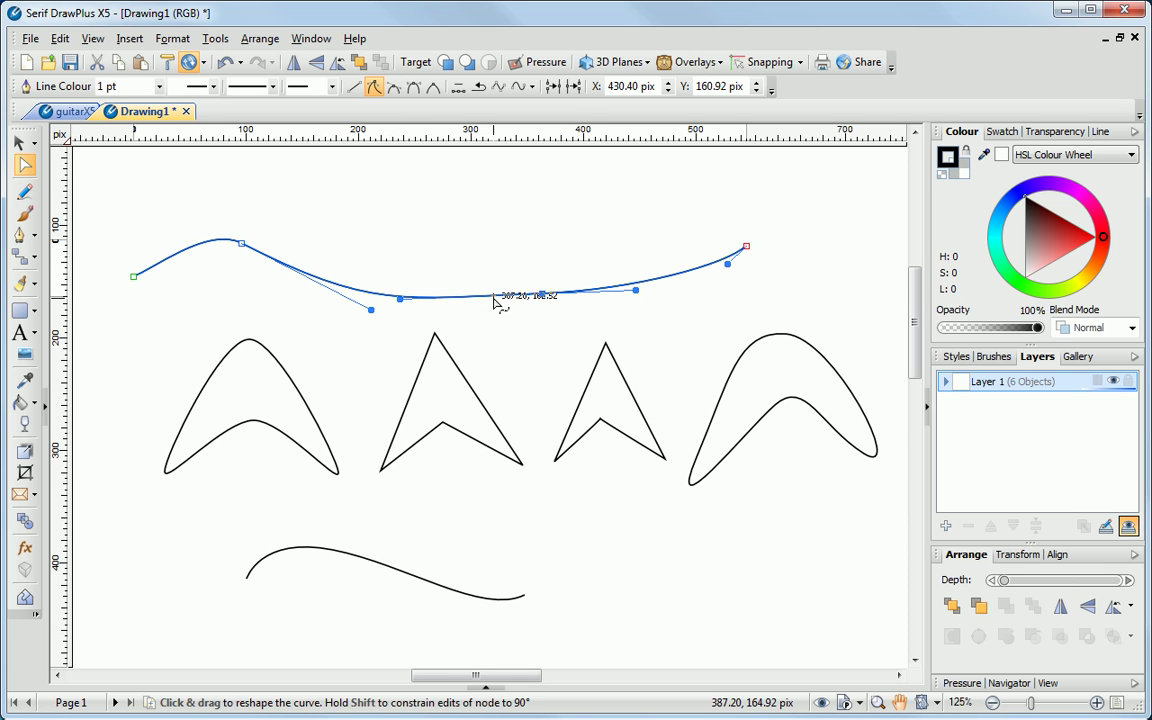
left_click_drag(493, 303, 576, 267)
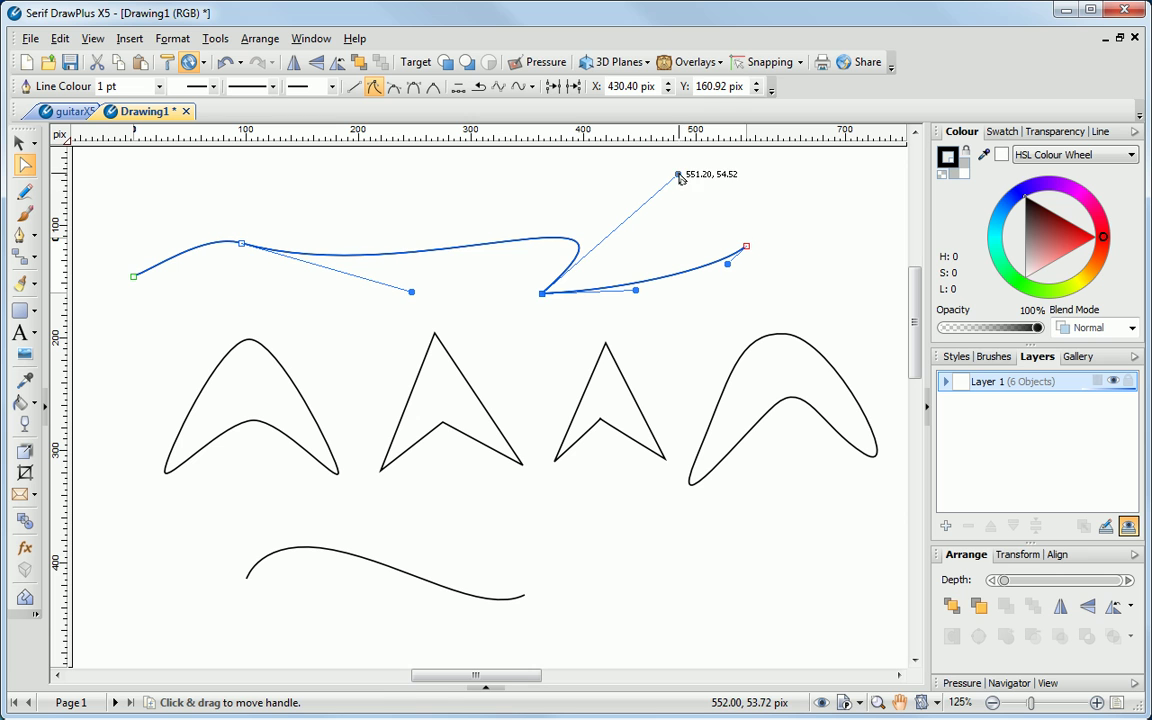
left_click_drag(678, 175, 569, 396)
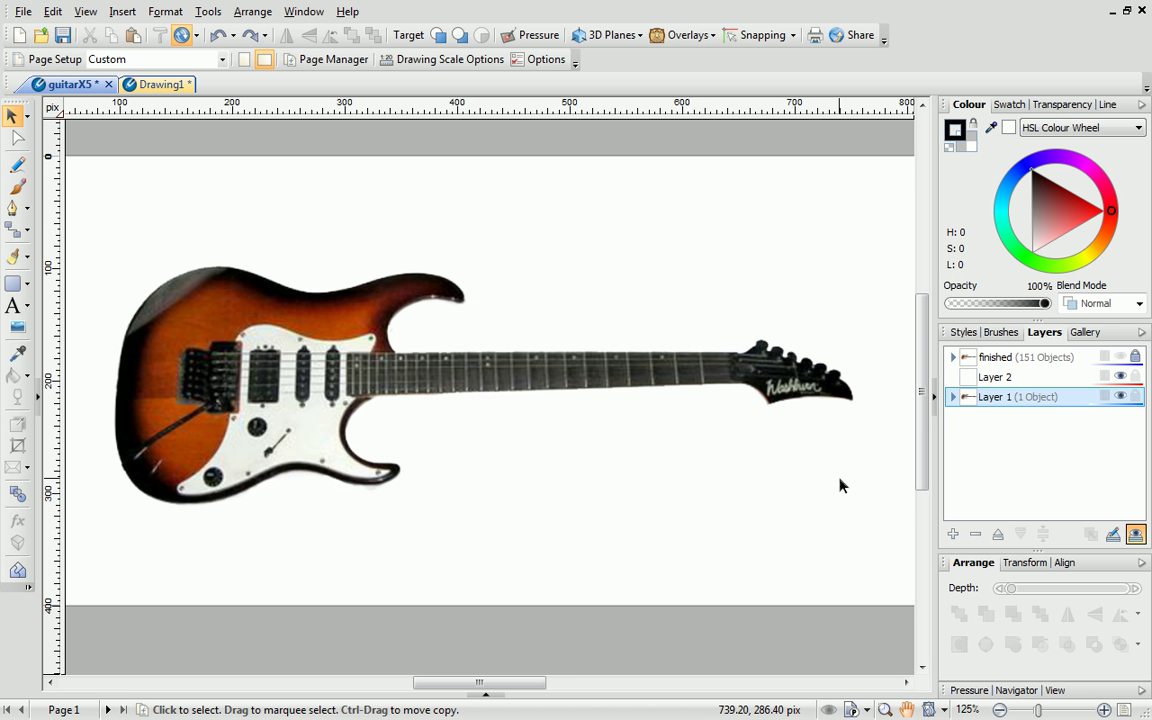
- Set the guitar photo to 66% opacity, lock Layer 1, and select Layer 2 for drawing
left_click(797, 400)
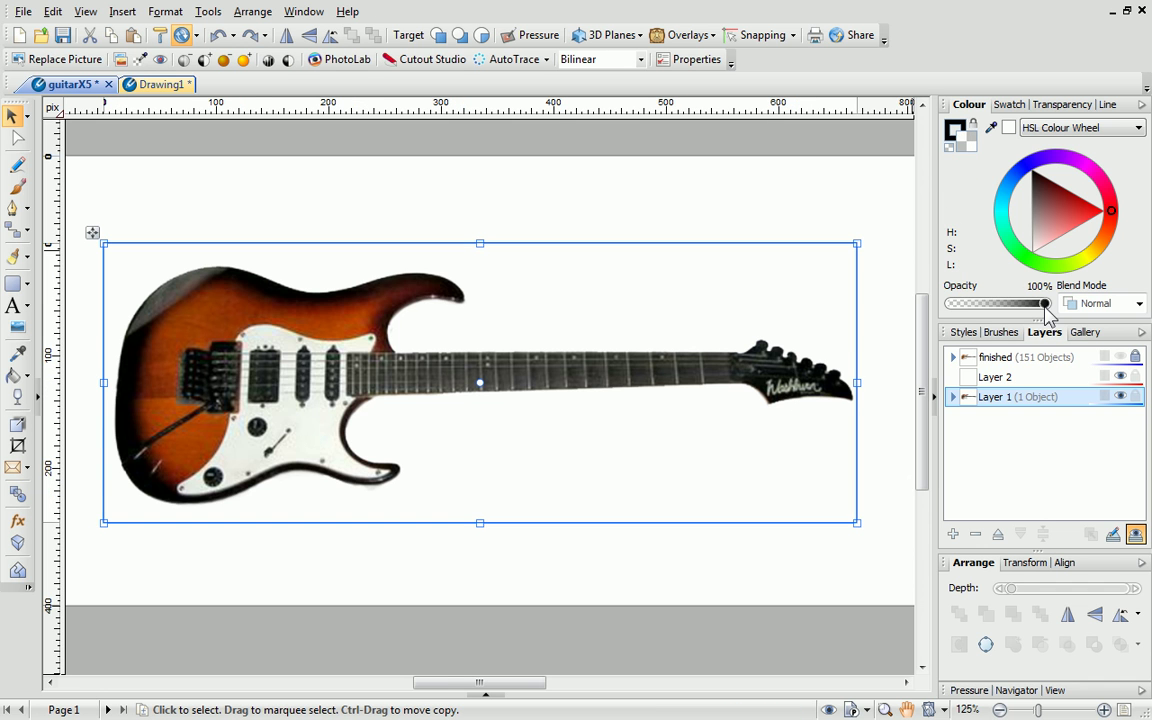
left_click_drag(1044, 303, 1019, 309)
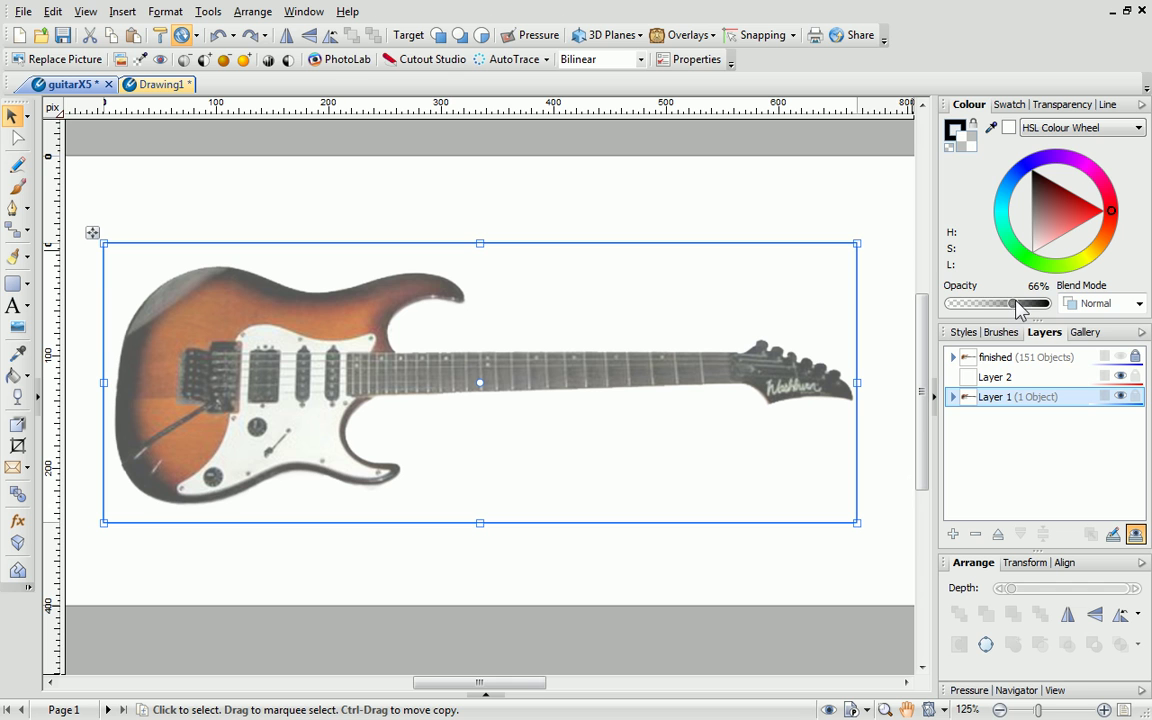
left_click(1136, 398)
left_click(1006, 379)
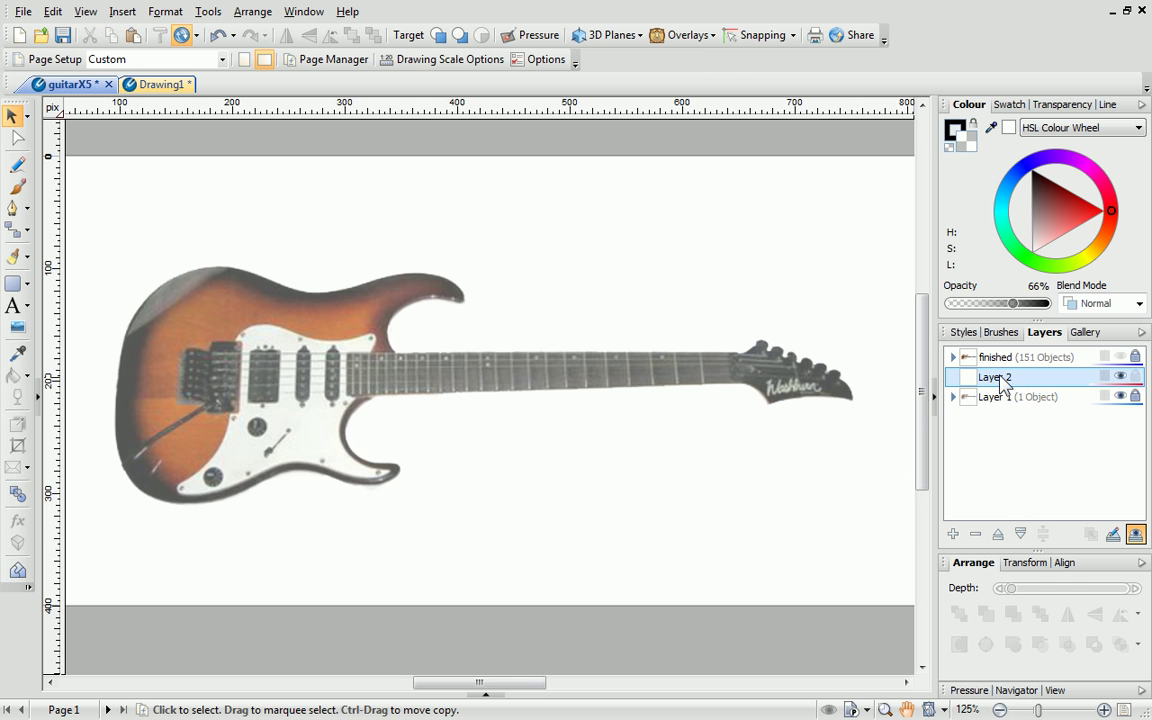
- Choose the Pen tool with a 2 pt line width
left_click(15, 208)
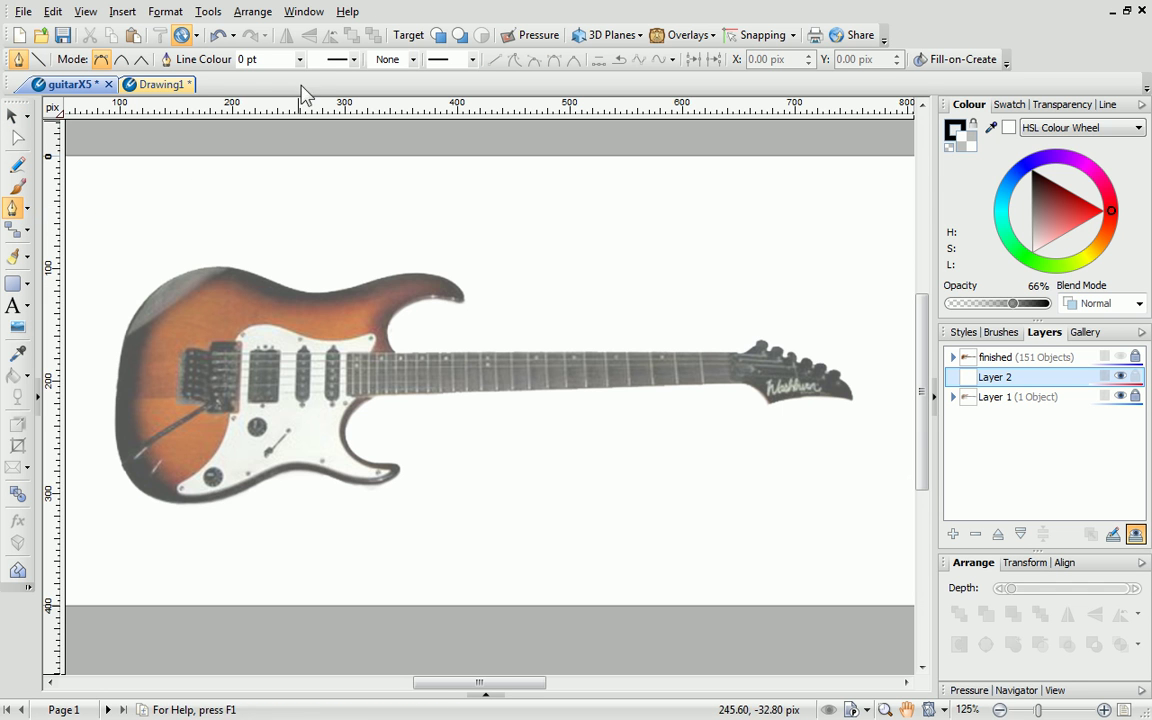
left_click(299, 60)
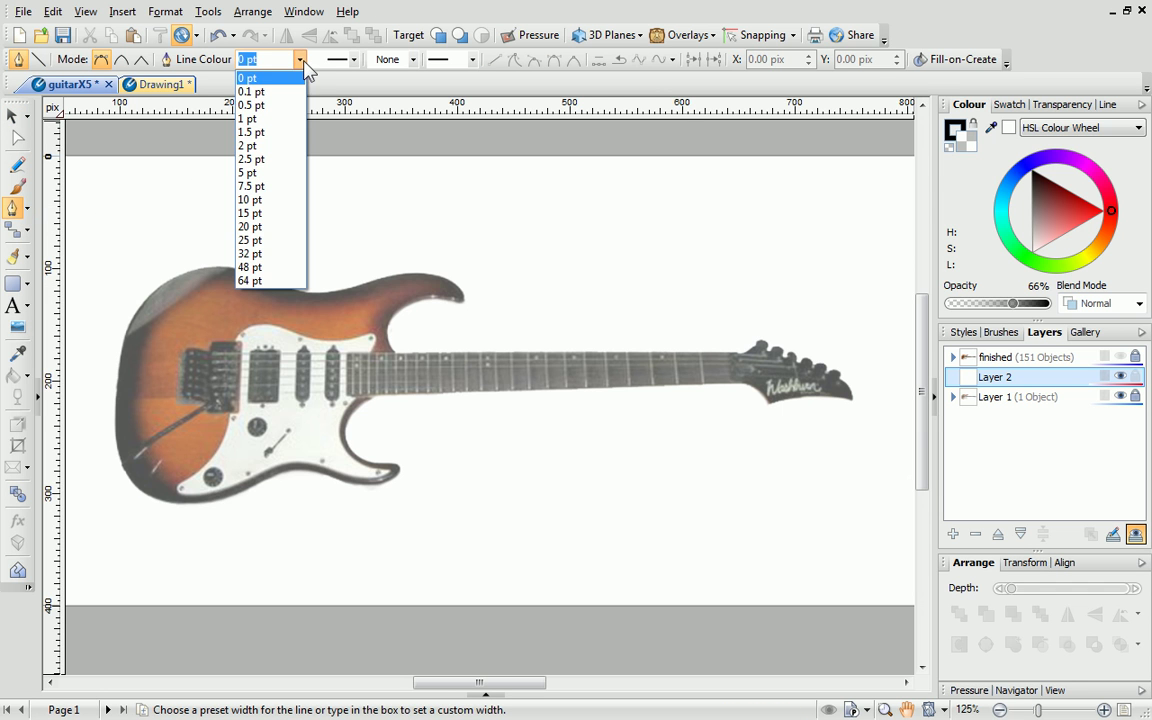
left_click(282, 147)
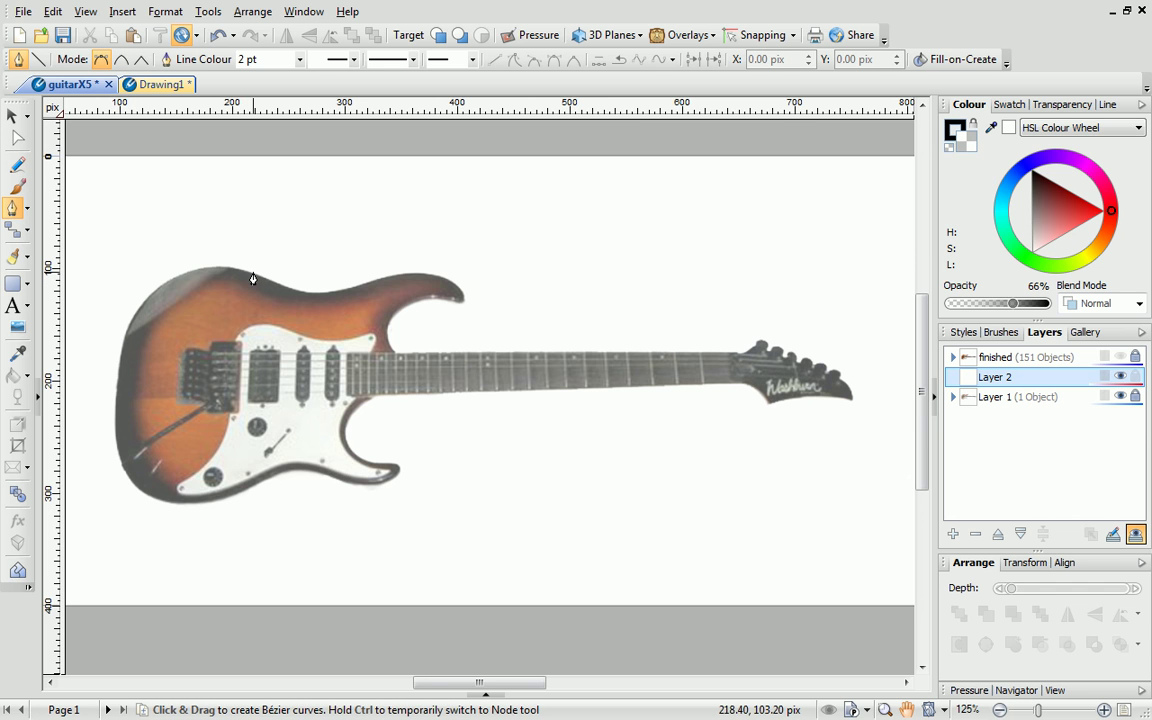
- Trace Bézier nodes along the body's top edge, around the upper horn tip and down the cutaway
left_click_drag(253, 271, 282, 286)
left_click_drag(335, 293, 368, 289)
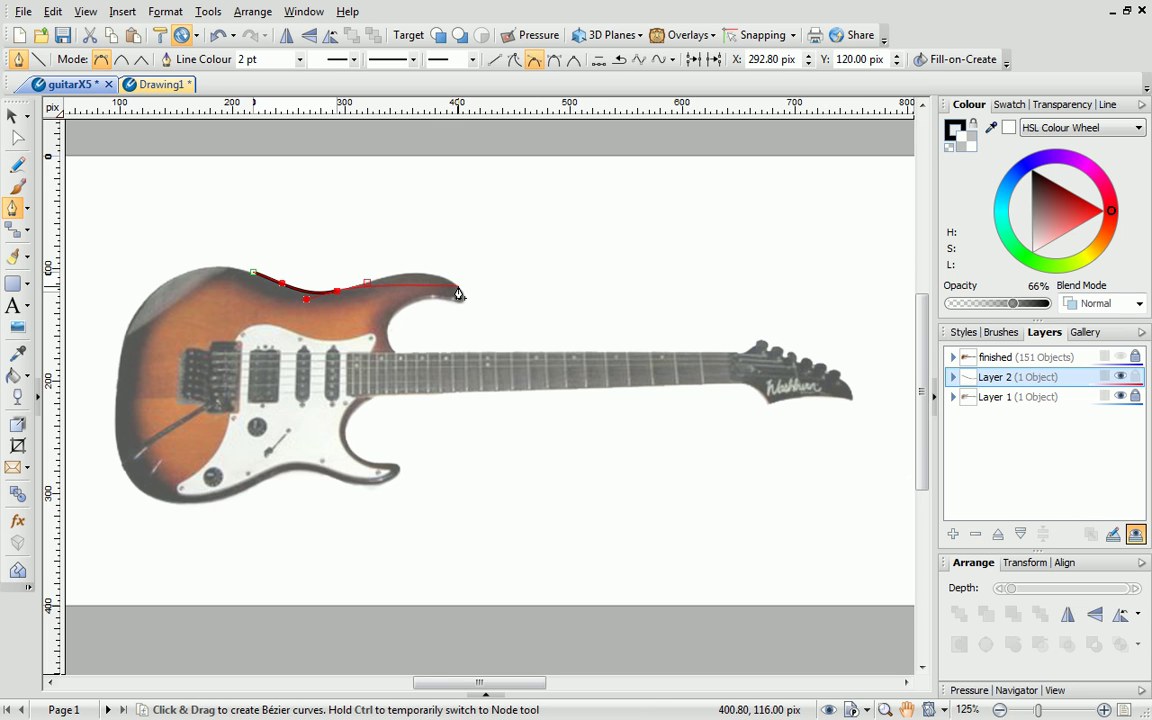
left_click_drag(457, 289, 487, 323)
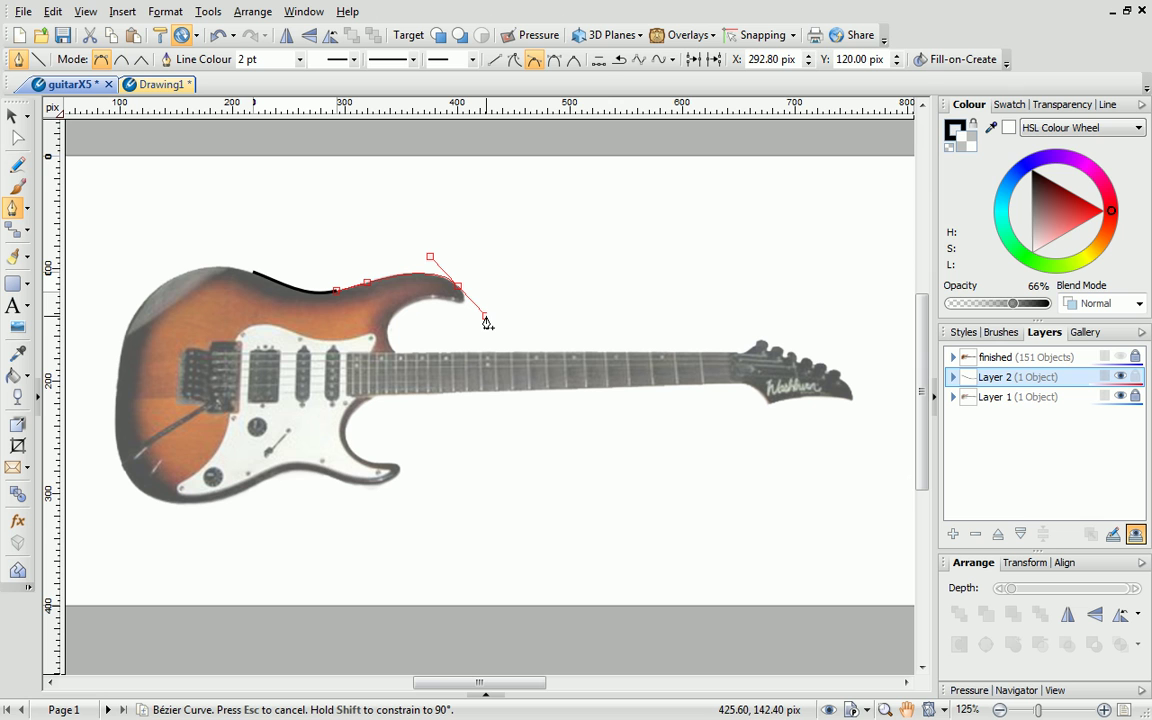
left_click_drag(487, 323, 470, 302)
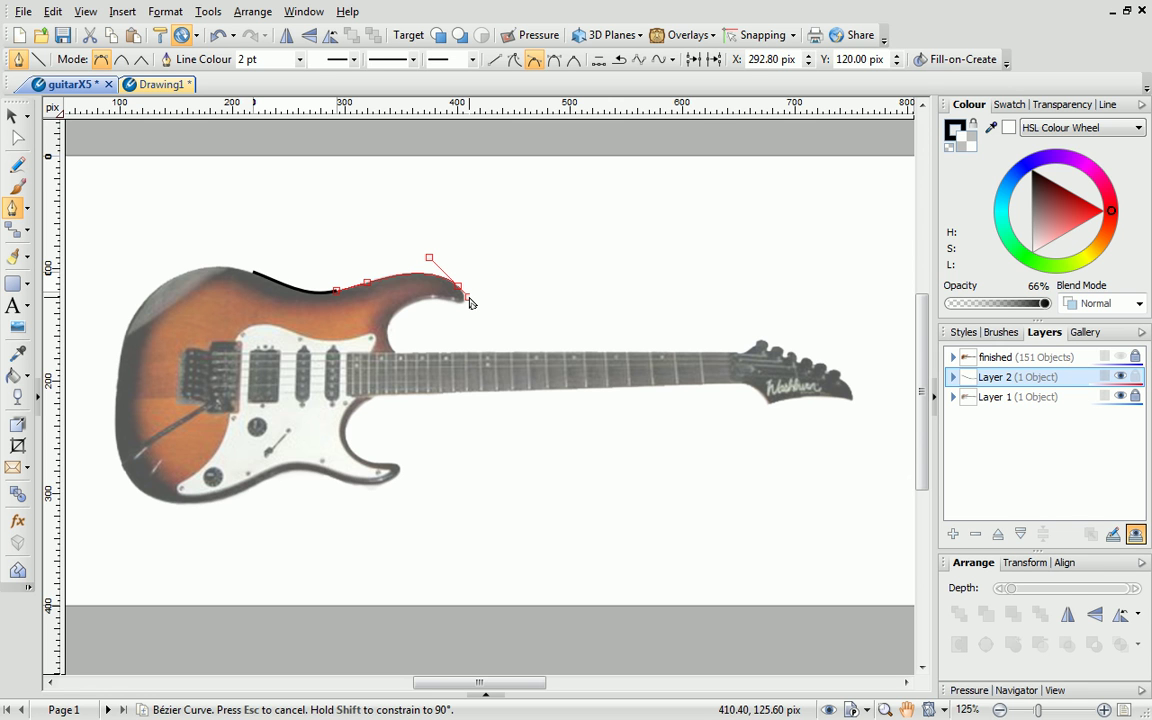
mouse_move(470, 302)
left_mouse_down()
mouse_move(462, 312)
mouse_move(463, 301)
left_mouse_up()
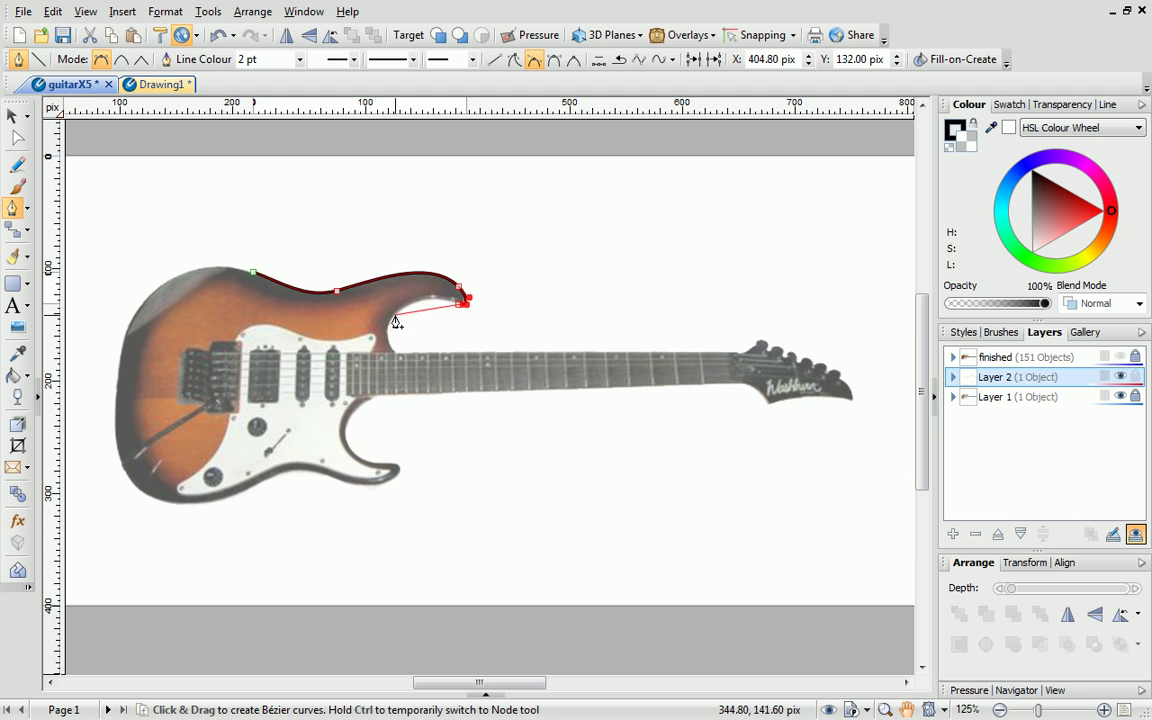
left_click_drag(394, 317, 398, 370)
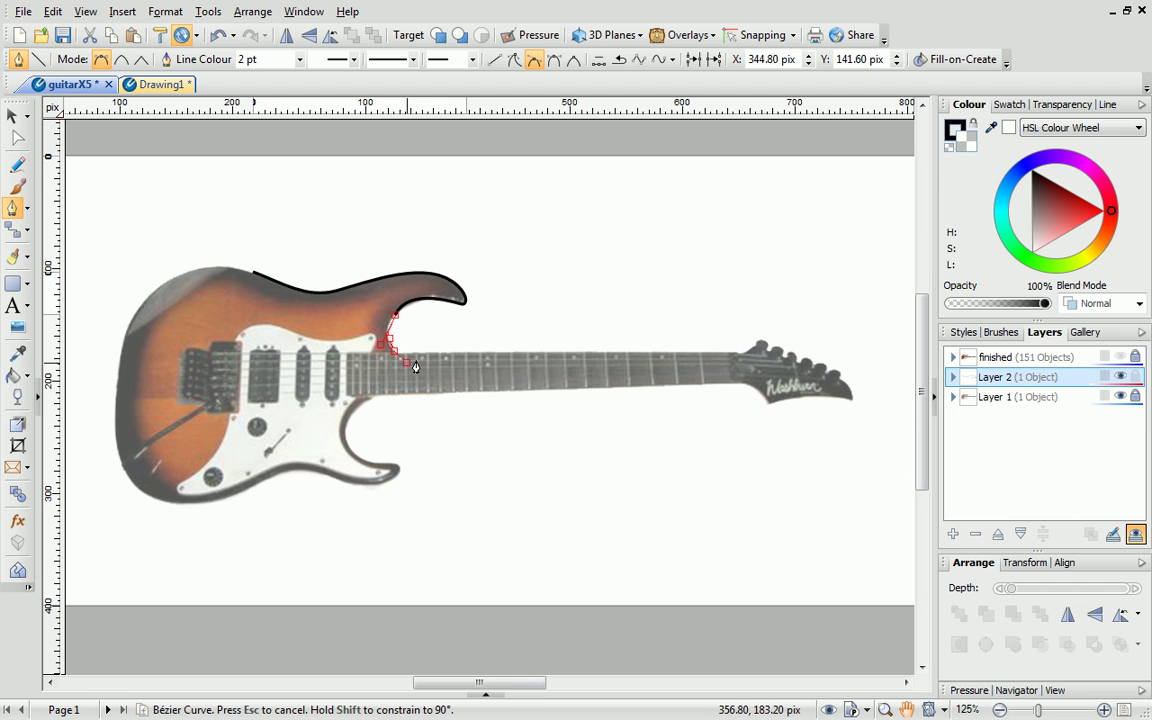
- Trace along the neck, around the headstock, under the body and up its left side, closing at the first node
left_click(443, 355)
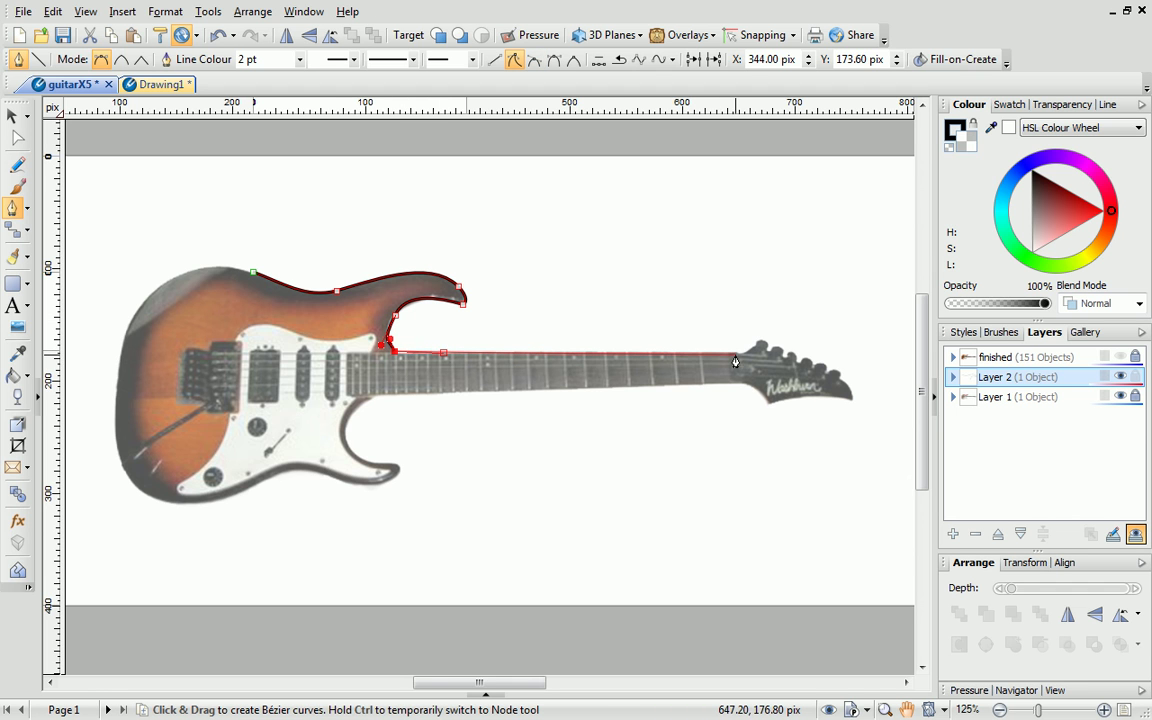
left_click_drag(735, 360, 849, 399)
left_click_drag(768, 404, 722, 393)
left_click_drag(376, 397, 360, 403)
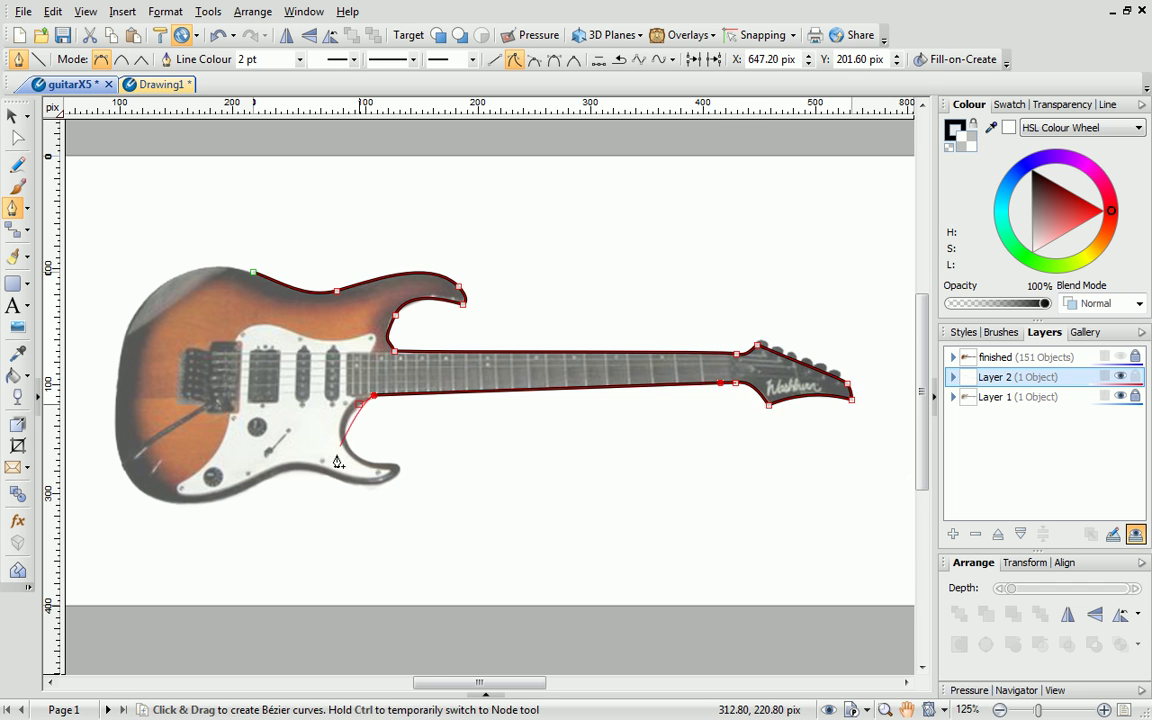
left_click_drag(338, 462, 340, 445)
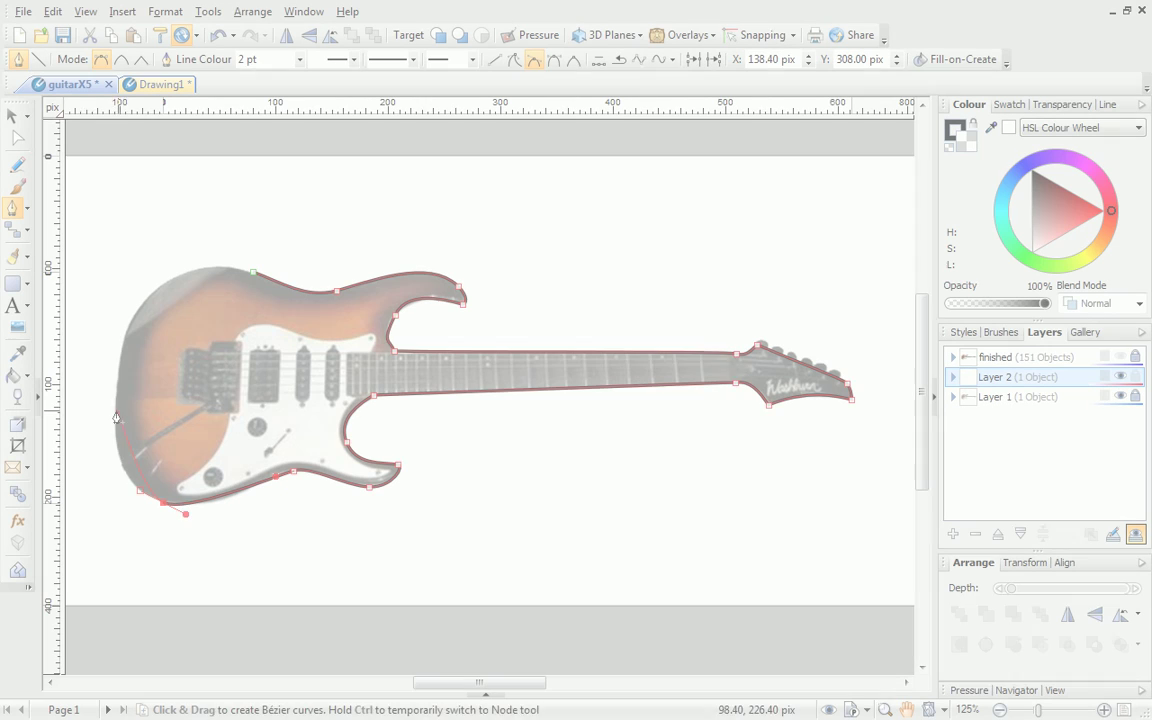
mouse_move(120, 343)
left_mouse_down()
mouse_move(130, 366)
mouse_move(116, 350)
left_mouse_up()
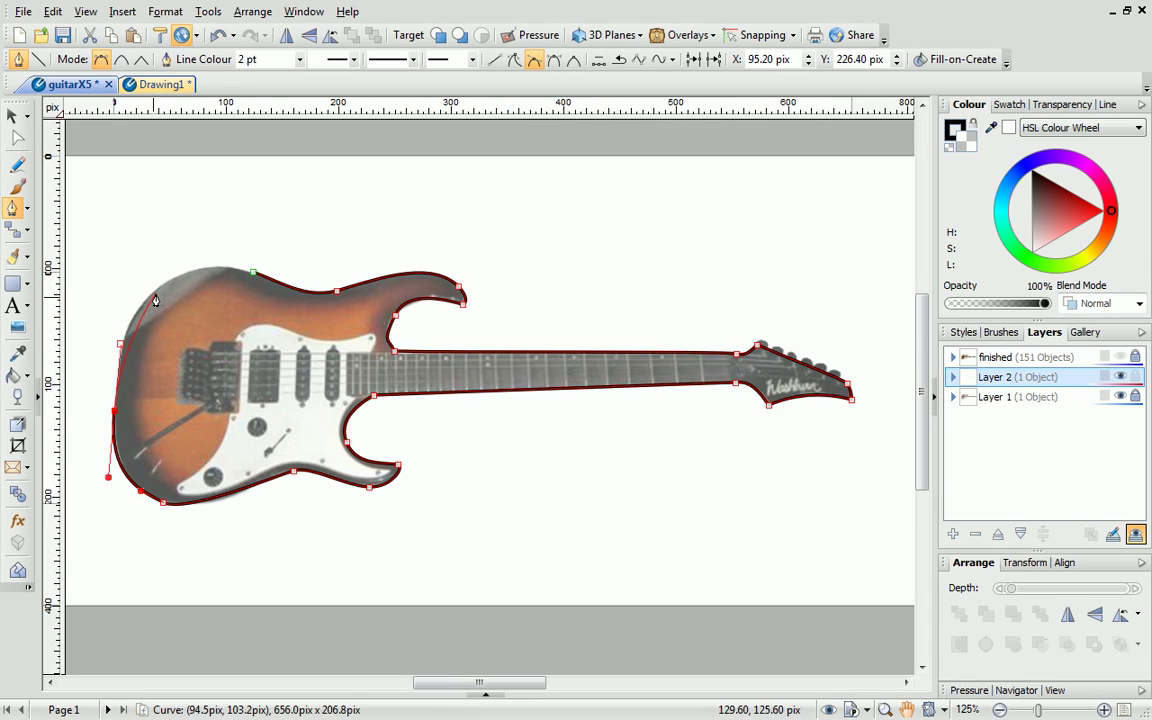
left_click_drag(130, 297, 163, 283)
left_click(253, 273)
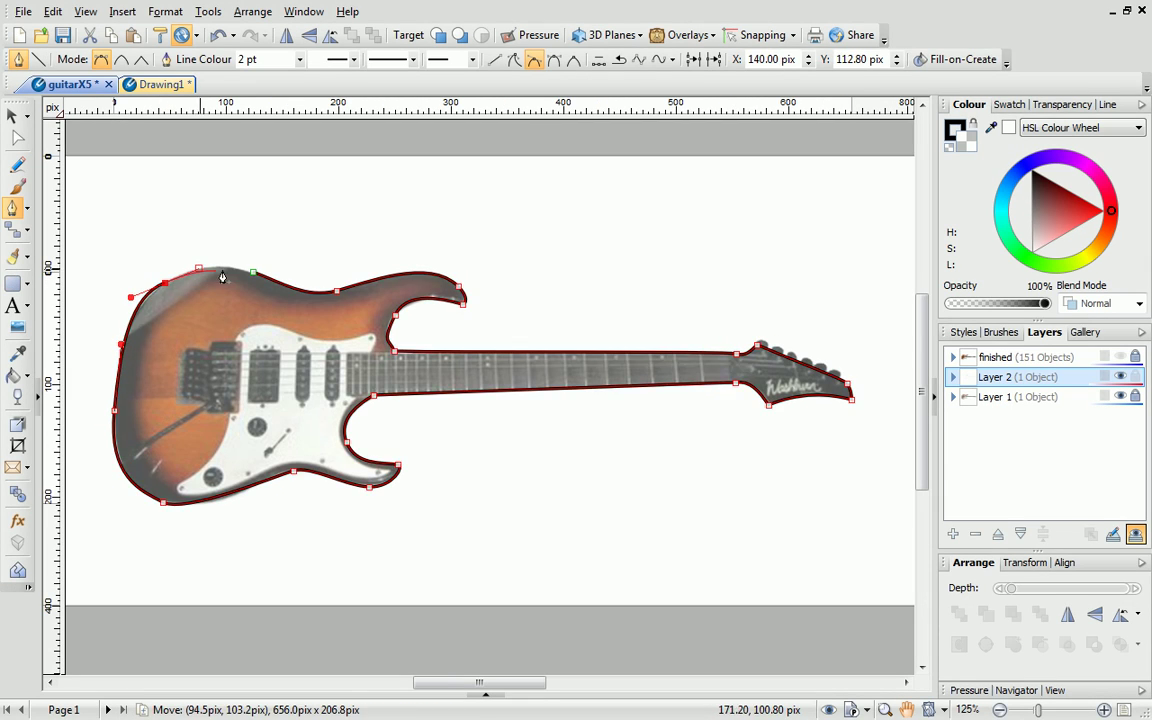
- With the Node tool, nudge the node where the neck joins the body to hug the outline
left_click(253, 275)
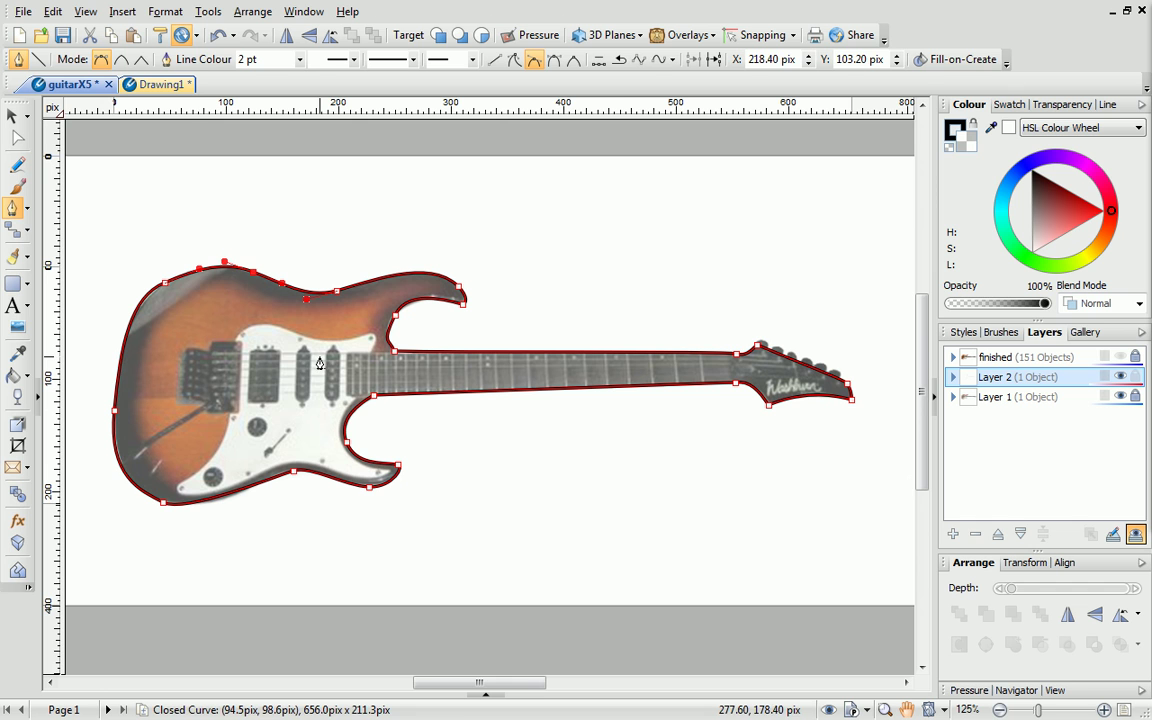
left_click(18, 137)
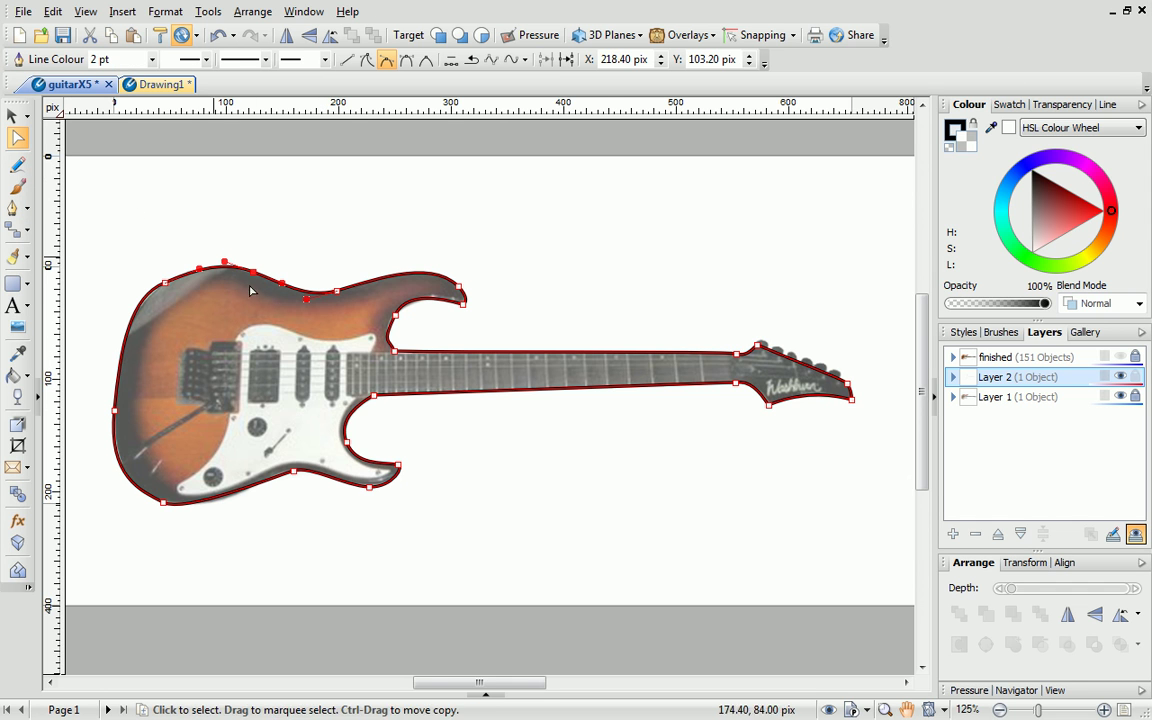
mouse_move(395, 353)
left_mouse_down()
mouse_move(378, 341)
mouse_move(388, 334)
left_mouse_up()
- Deselect the finished guitar outline
left_click(432, 337)
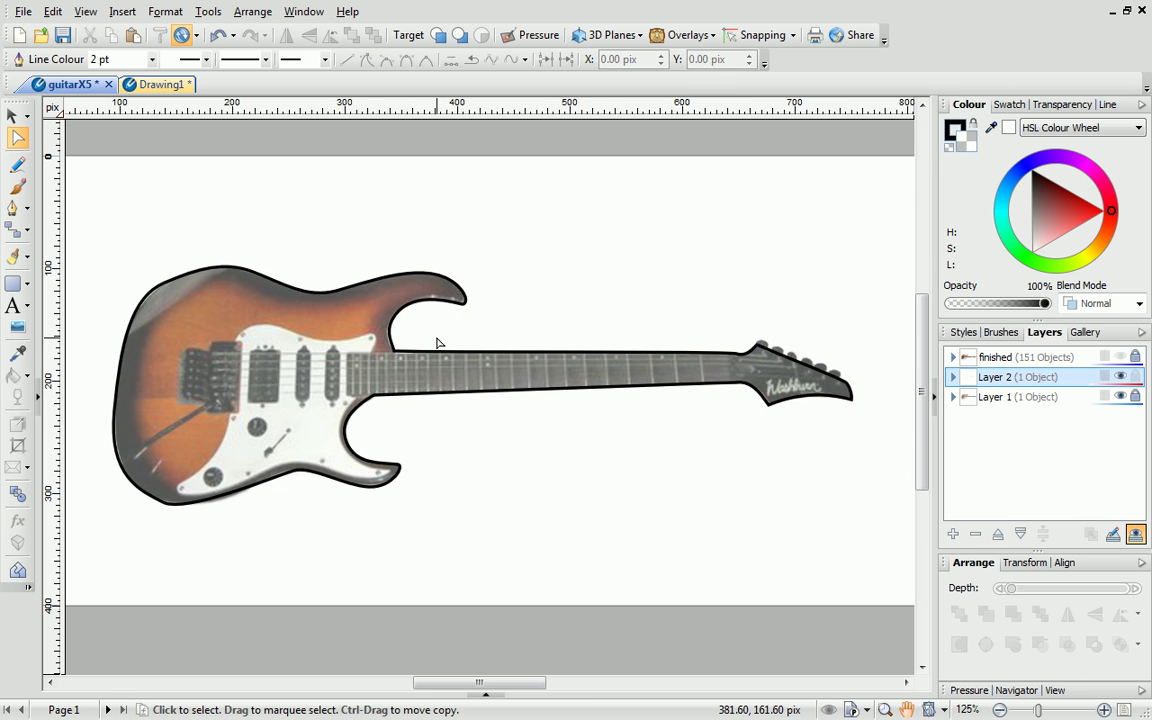